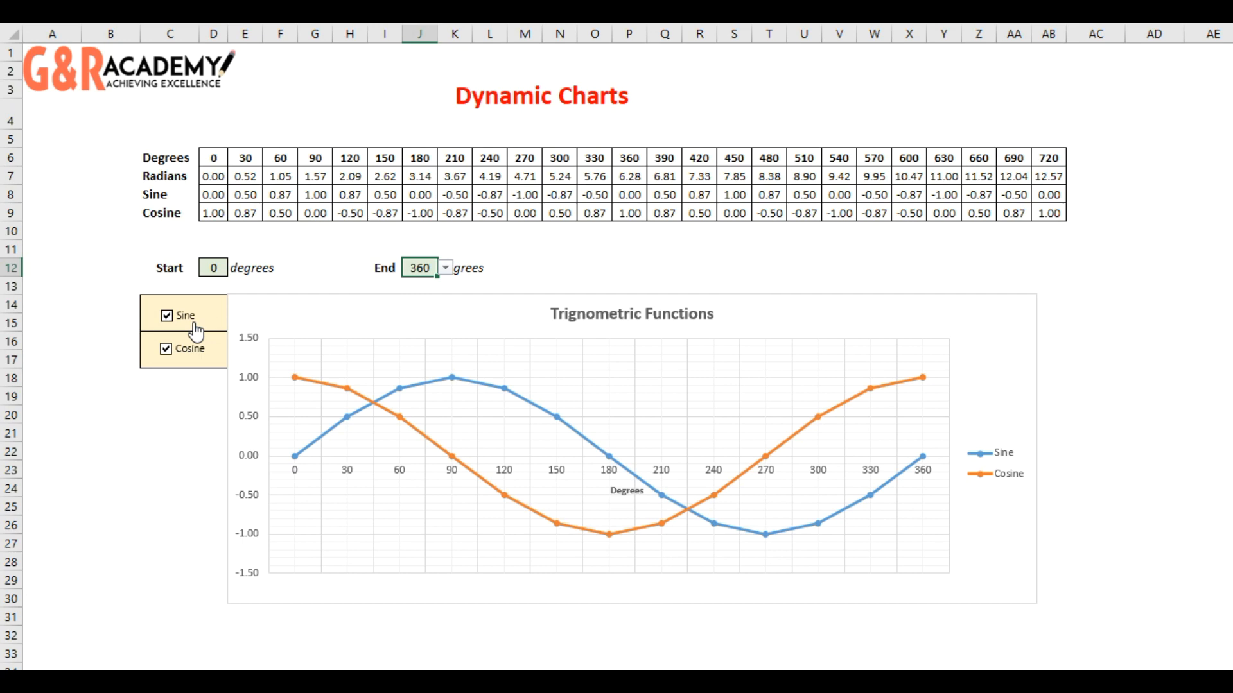
{"action": "left_click", "coordinate": [196, 332]}
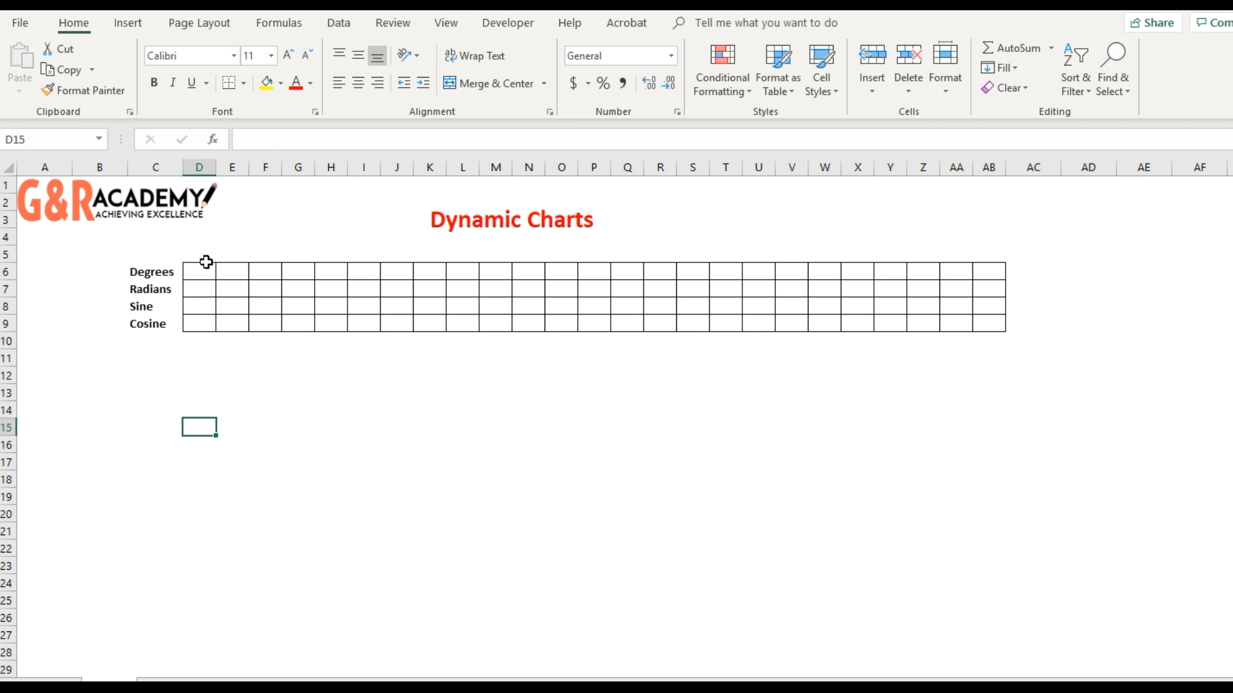
- Start the Degrees row with 0 in D6 and the formula =D6+30 in E6
{"action": "left_click", "coordinate": [205, 263]}
{"action": "type", "text": "0"}
{"action": "key", "text": "Return"}
{"action": "key", "text": "Up"}
{"action": "key", "text": "Right"}
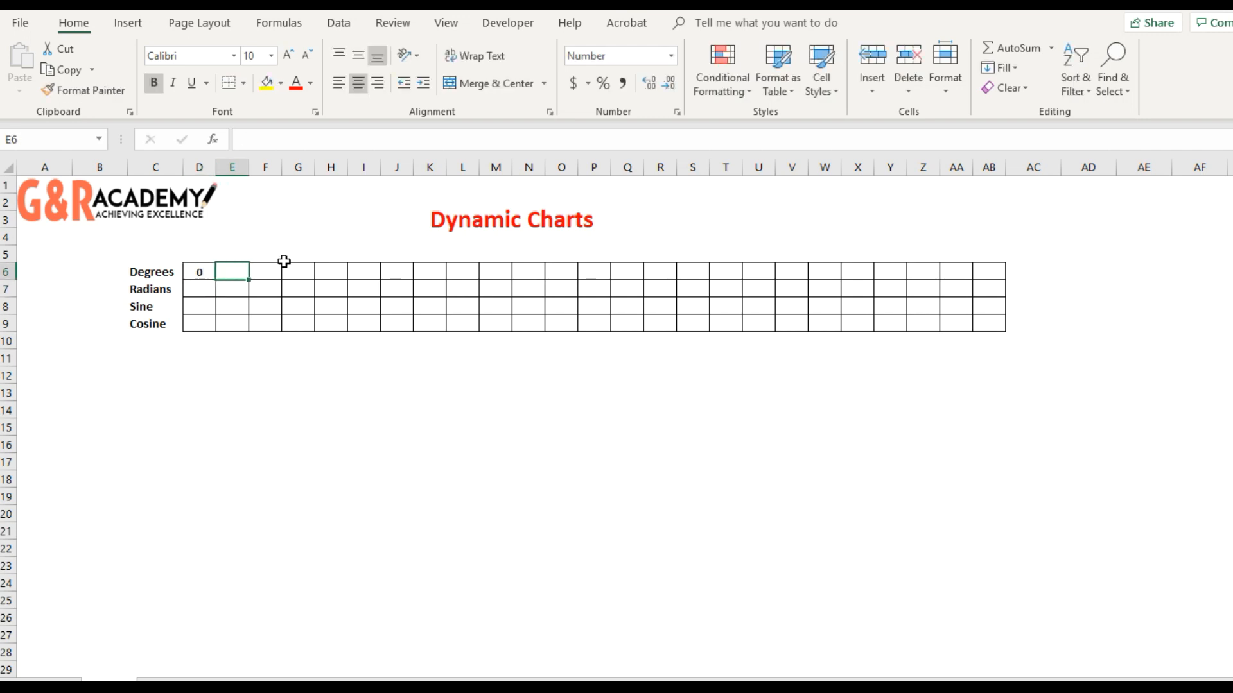
{"action": "type", "text": "="}
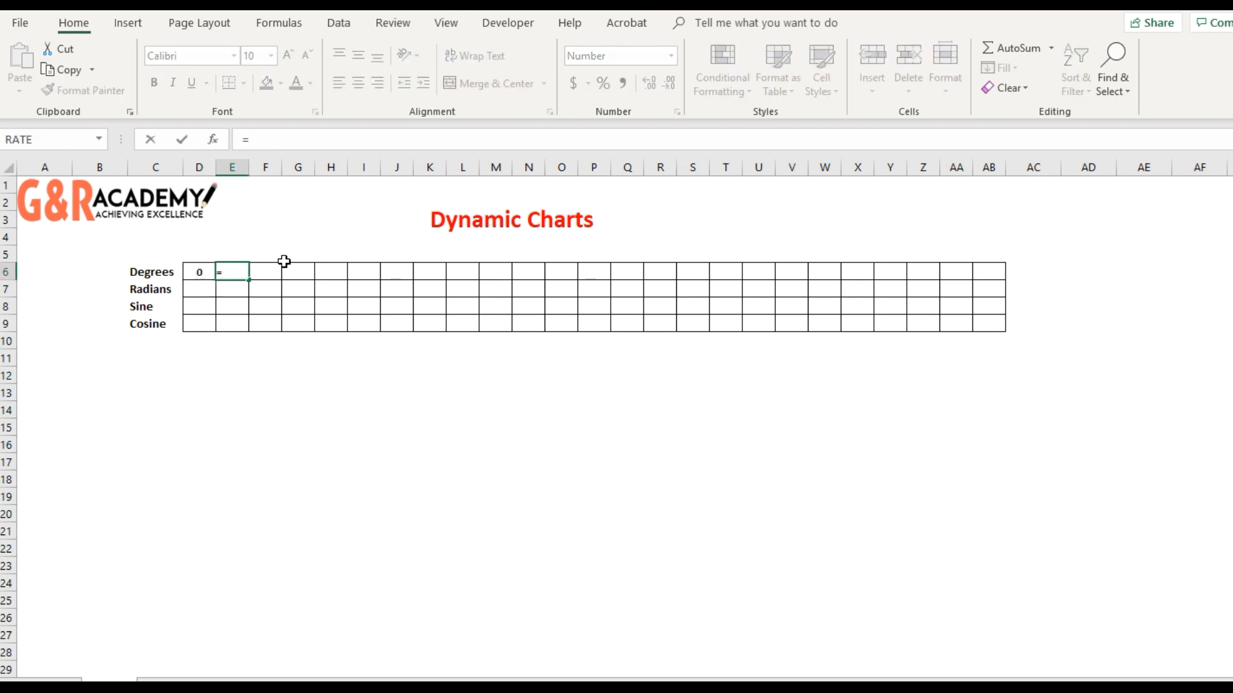
{"action": "key", "text": "Left"}
{"action": "type", "text": "+30"}
{"action": "key", "text": "Return"}
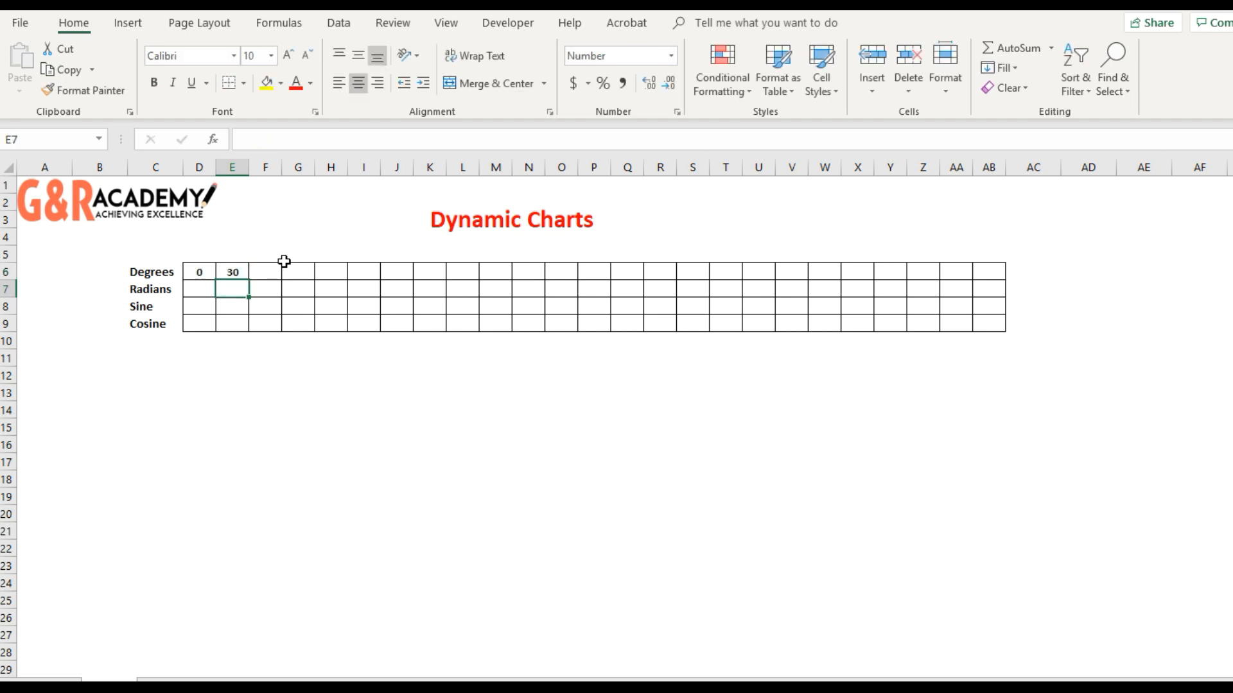
- Copy the E6 formula across the rest of the Degrees row through AB6
{"action": "key", "text": "Up"}
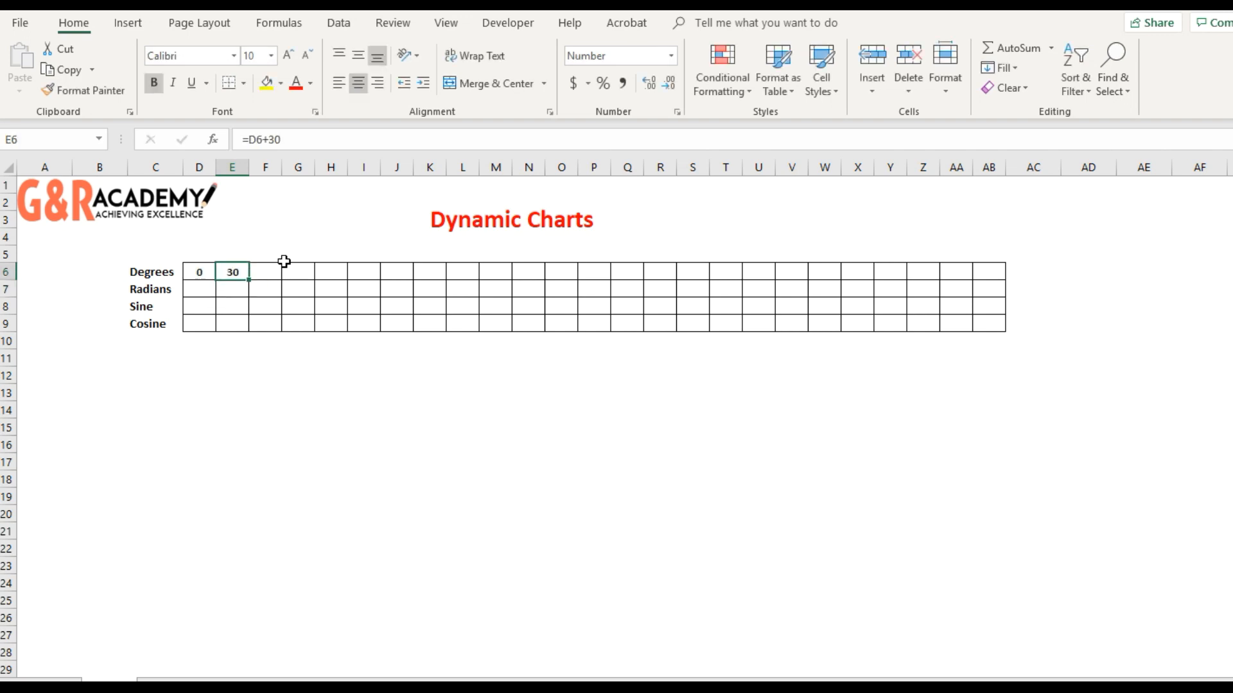
{"action": "key", "text": "ctrl+c"}
{"action": "key", "text": "shift+Right"}
{"action": "key", "text": "shift+Right"}
{"action": "key", "text": "shift+Right"}
{"action": "key", "text": "shift+Right"}
{"action": "key", "text": "shift+Right"}
{"action": "key", "text": "shift+Right"}
{"action": "key", "text": "shift+Right"}
{"action": "key", "text": "shift+Right"}
{"action": "key", "text": "shift+Right"}
{"action": "key", "text": "shift+Right"}
{"action": "key", "text": "shift+Right"}
{"action": "key", "text": "shift+Right"}
{"action": "key", "text": "shift+Right"}
{"action": "key", "text": "shift+Right"}
{"action": "key", "text": "shift+Right"}
{"action": "key", "text": "shift+Right"}
{"action": "key", "text": "shift+Right"}
{"action": "key", "text": "shift+Right"}
{"action": "key", "text": "shift+Right"}
{"action": "key", "text": "shift+Right"}
{"action": "key", "text": "shift+Right"}
{"action": "key", "text": "shift+Right"}
{"action": "key", "text": "shift+Right"}
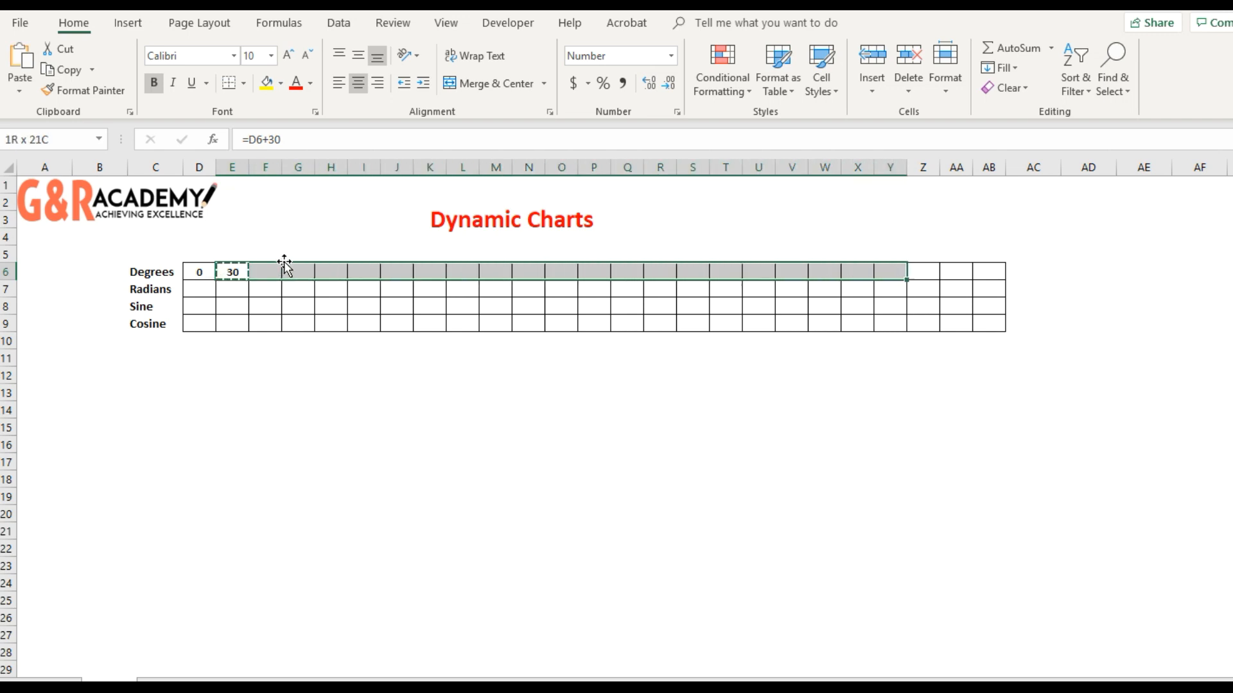
{"action": "key", "text": "Return"}
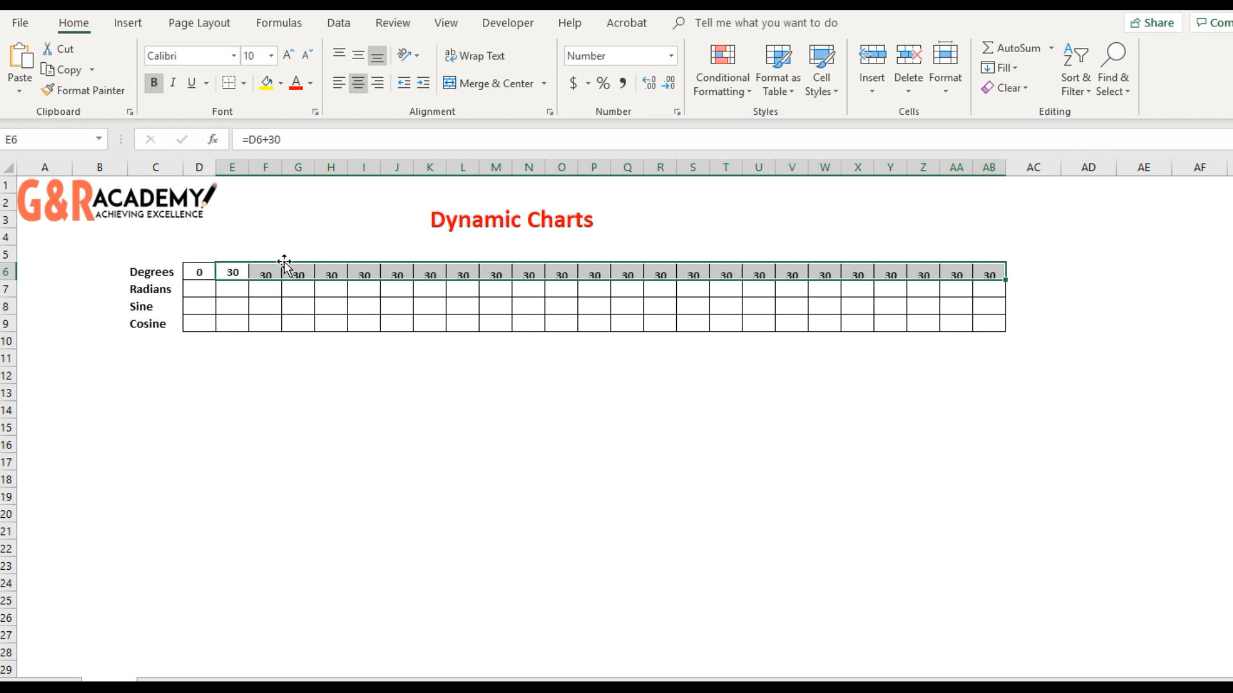
- Enter the formula =Radians(D6) in D7, the first cell of the Radians row
{"action": "key", "text": "Down"}
{"action": "key", "text": "Left"}
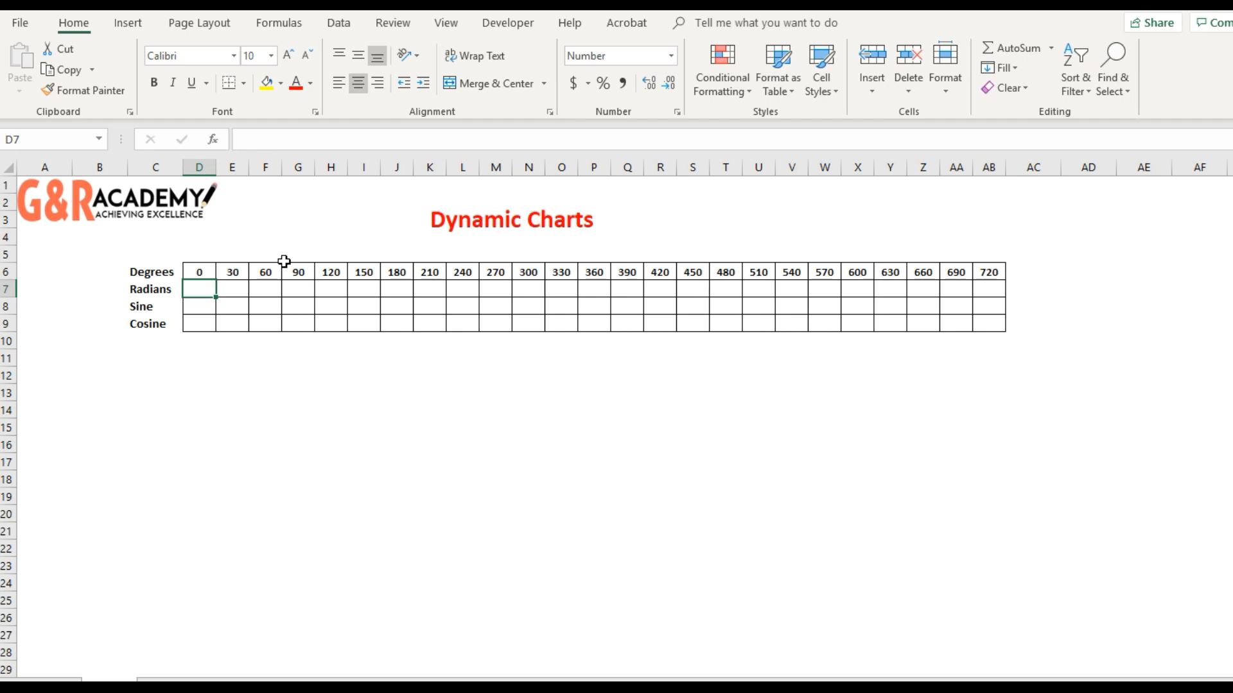
{"action": "type", "text": "=R"}
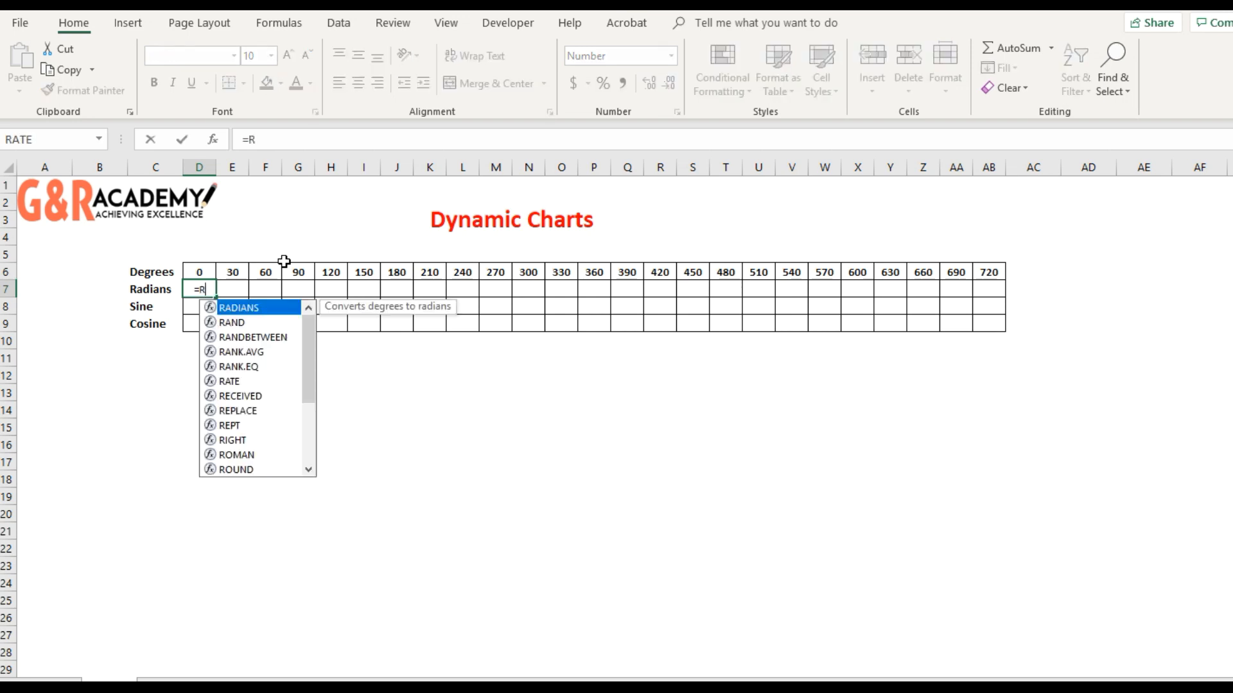
{"action": "type", "text": "adians("}
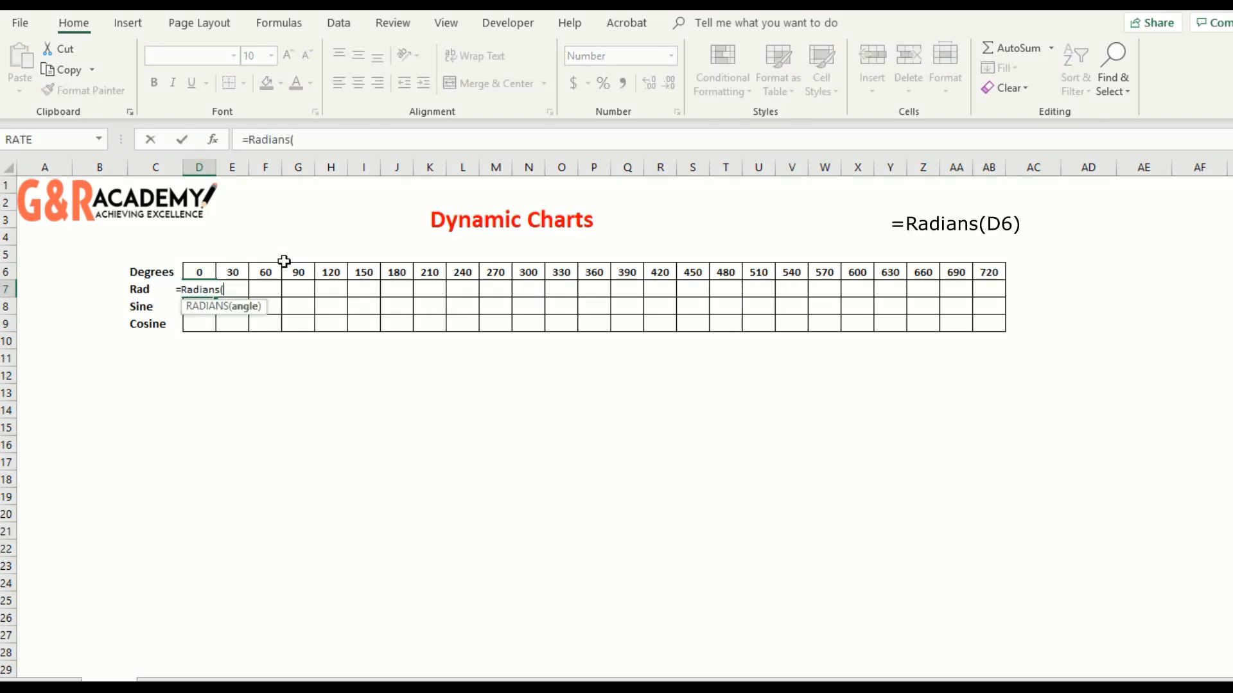
{"action": "key", "text": "Up"}
{"action": "type", "text": ")"}
{"action": "key", "text": "Return"}
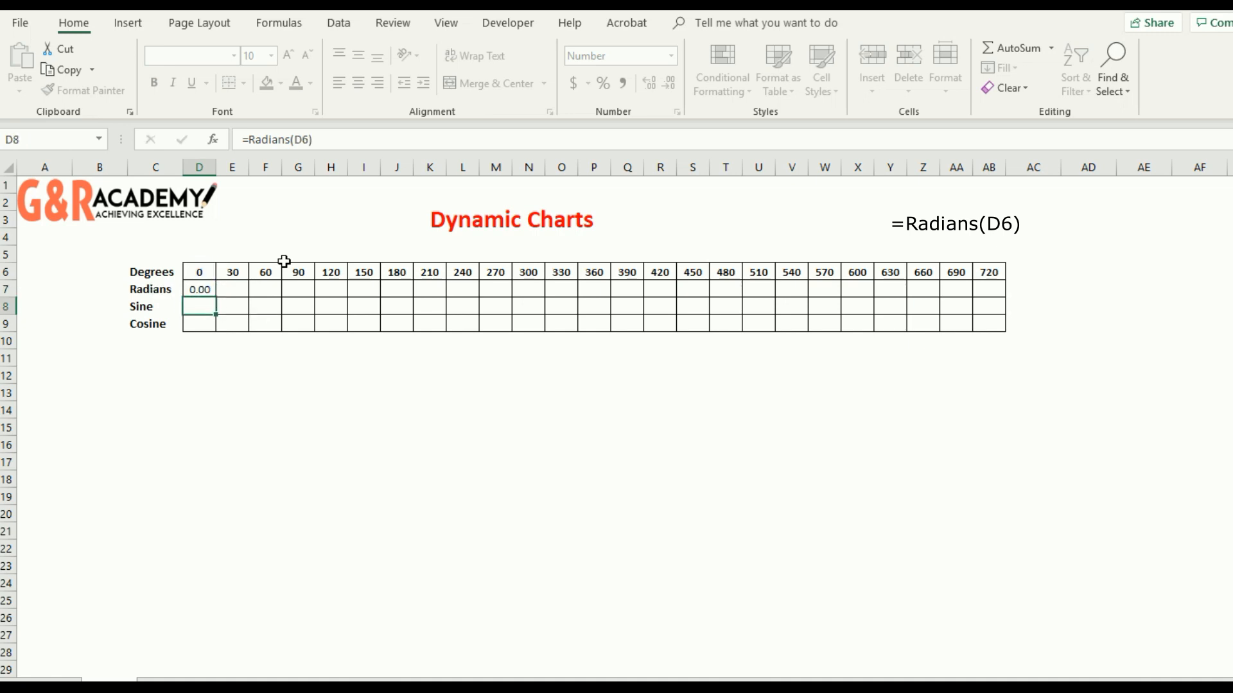
- Copy the D7 formula across the rest of the Radians row through AB7
{"action": "key", "text": "Up"}
{"action": "key", "text": "ctrl+c"}
{"action": "key", "text": "shift+Right"}
{"action": "key", "text": "shift+Right"}
{"action": "key", "text": "shift+Right"}
{"action": "key", "text": "shift+Right"}
{"action": "key", "text": "shift+Right"}
{"action": "key", "text": "shift+Right"}
{"action": "key", "text": "shift+Right"}
{"action": "key", "text": "shift+Right"}
{"action": "key", "text": "shift+Right"}
{"action": "key", "text": "shift+Right"}
{"action": "key", "text": "shift+Right"}
{"action": "key", "text": "shift+Right"}
{"action": "key", "text": "shift+Right"}
{"action": "key", "text": "shift+Right"}
{"action": "key", "text": "shift+Right"}
{"action": "key", "text": "shift+Right"}
{"action": "key", "text": "shift+Right"}
{"action": "key", "text": "shift+Right"}
{"action": "key", "text": "shift+Right"}
{"action": "key", "text": "shift+Right"}
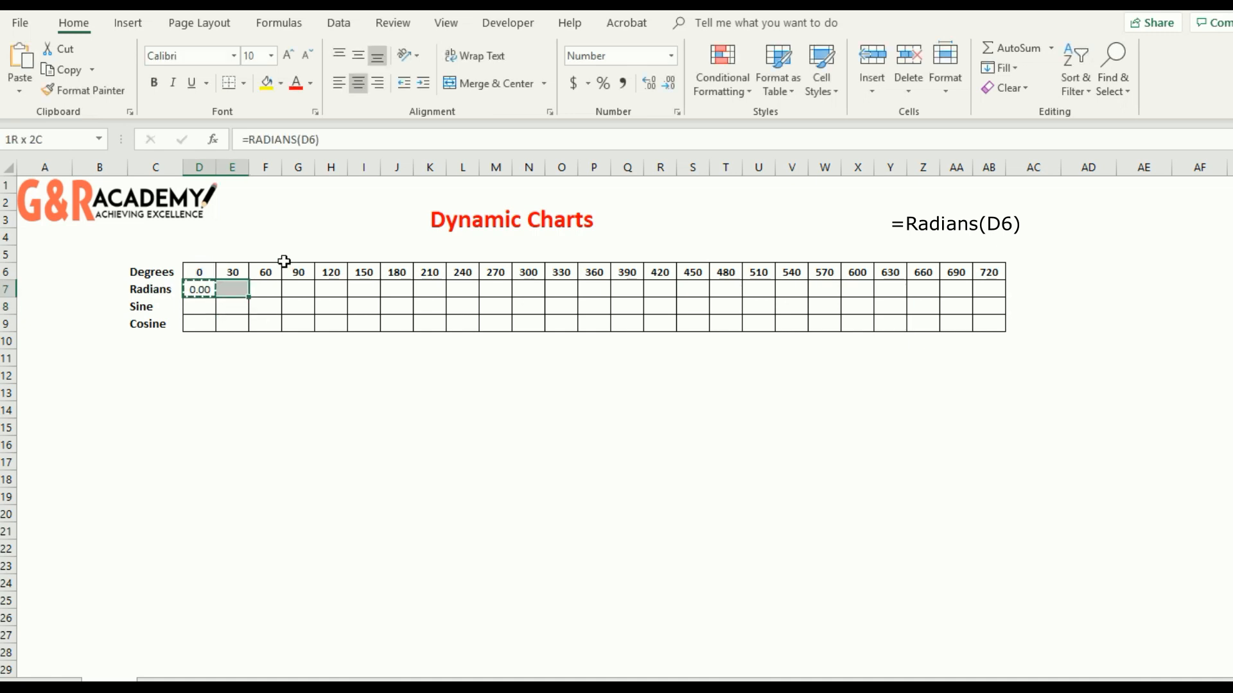
{"action": "key", "text": "shift+Right"}
{"action": "key", "text": "Return"}
- Enter the formula =Sin(D7) in D8, the first cell of the Sine row
{"action": "key", "text": "Down"}
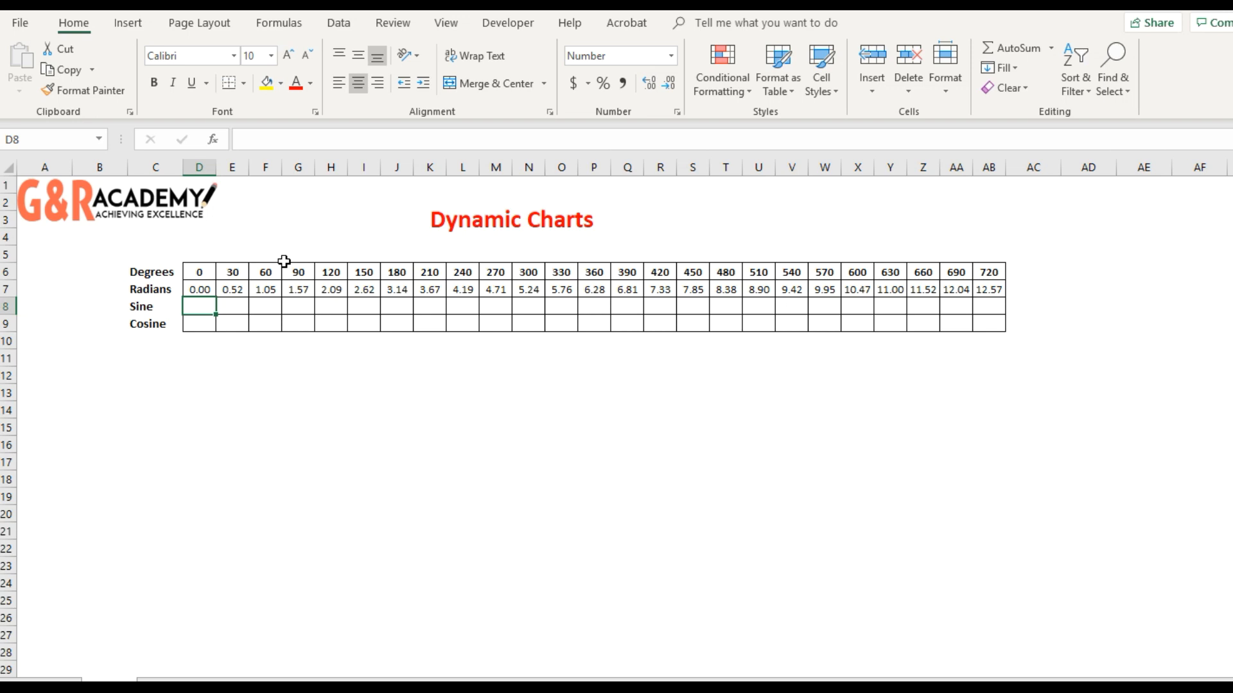
{"action": "type", "text": "=Sin"}
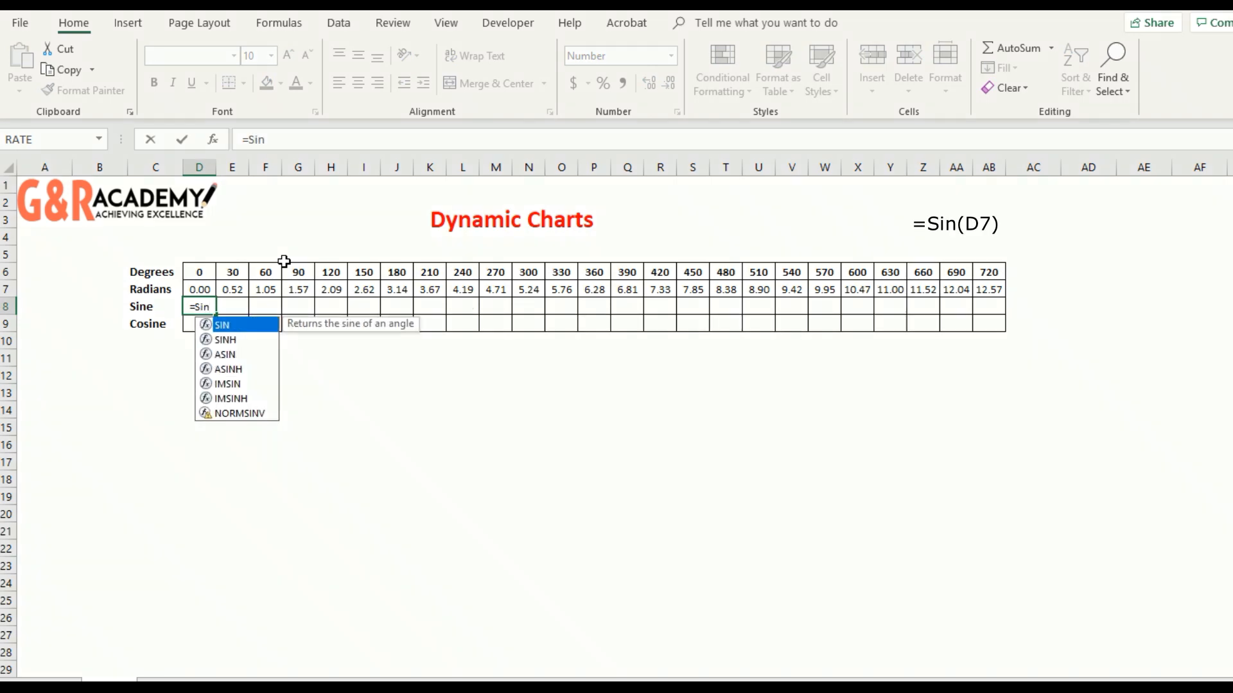
{"action": "type", "text": "("}
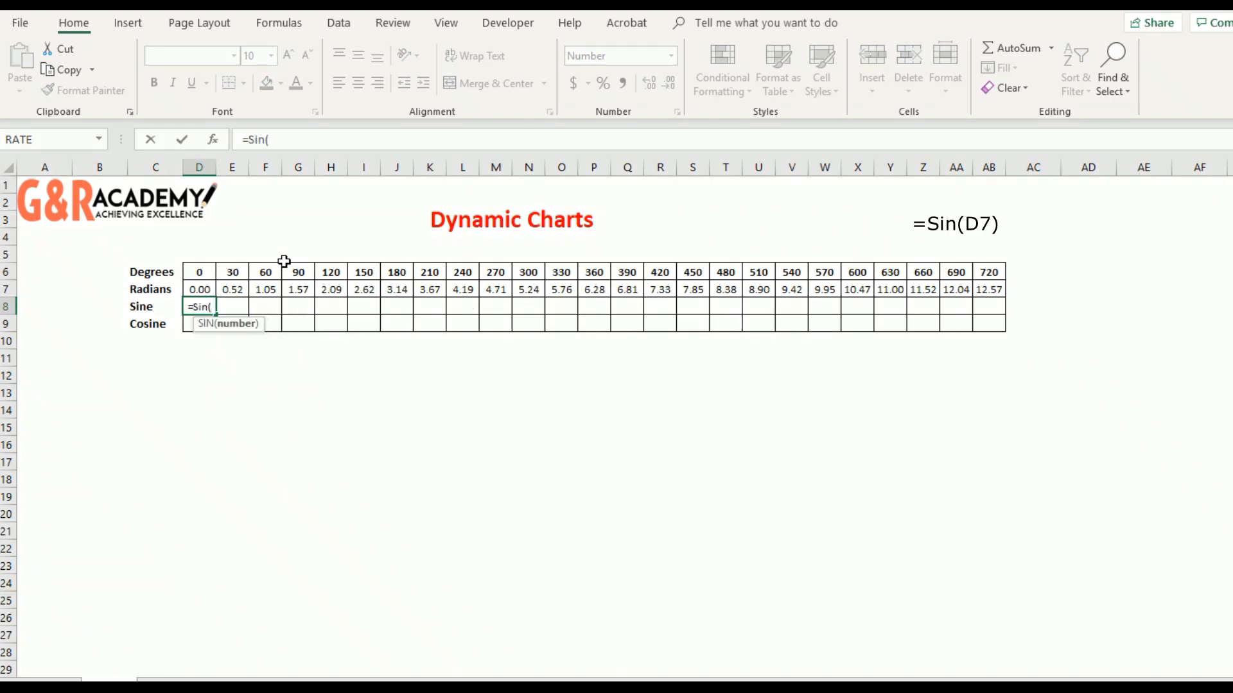
{"action": "key", "text": "Up"}
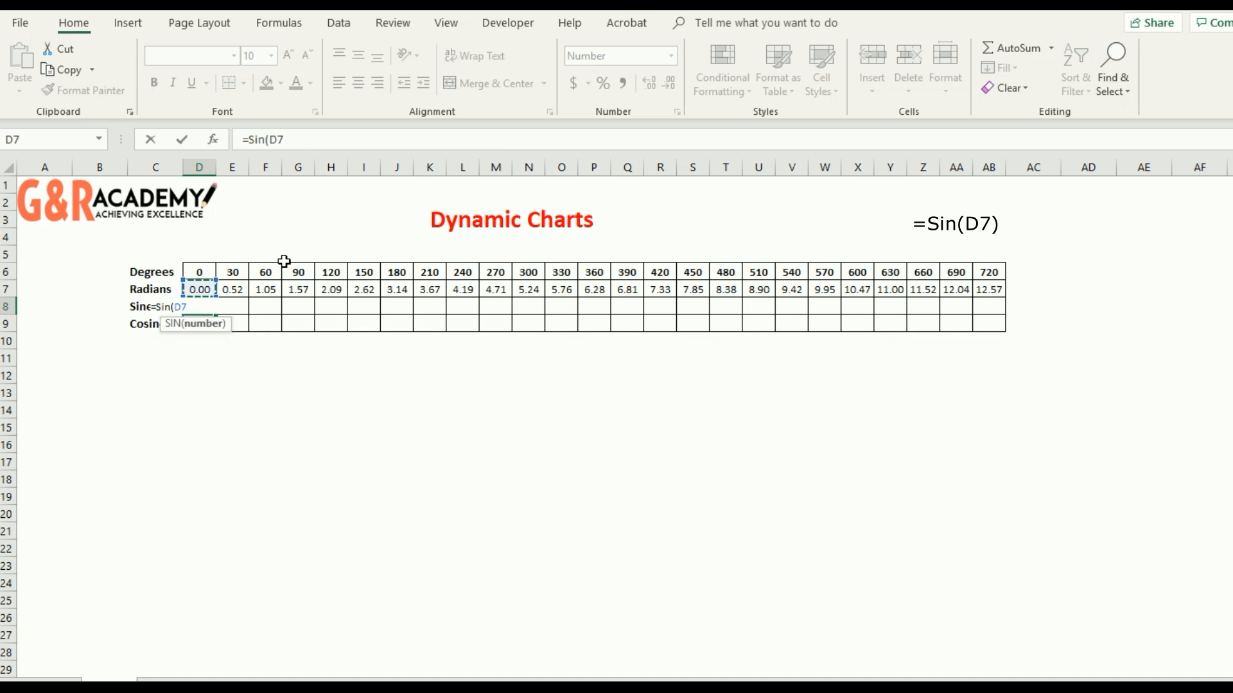
{"action": "type", "text": ")"}
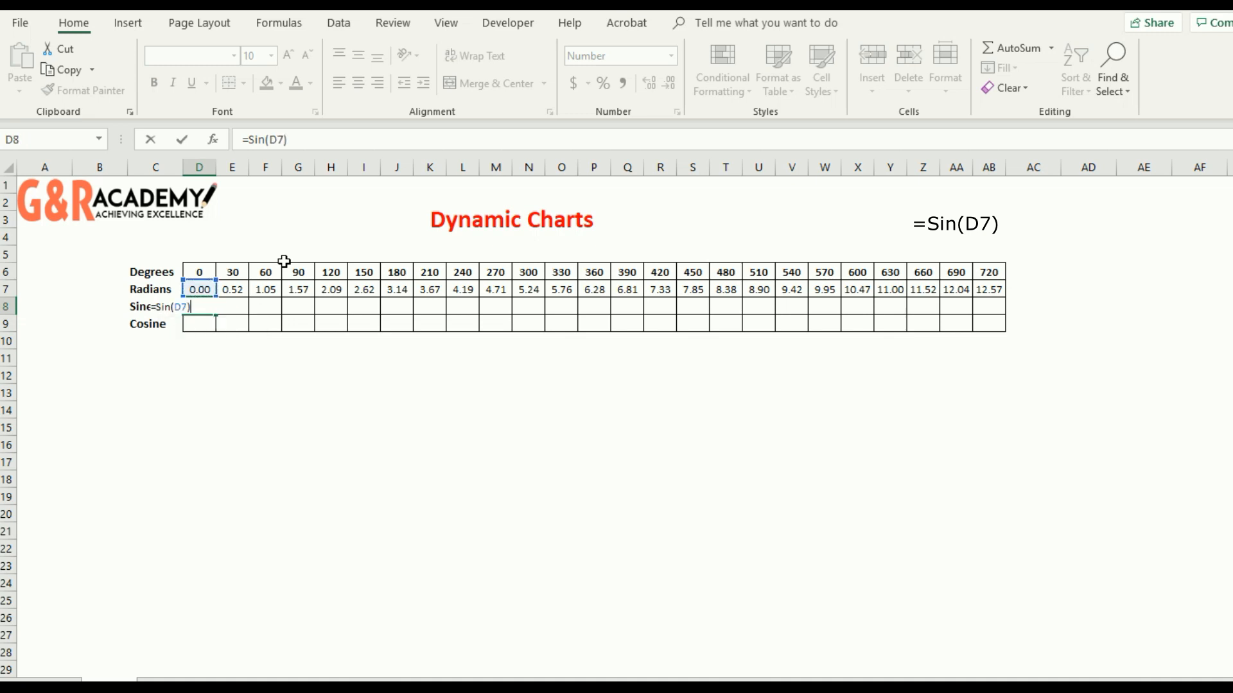
{"action": "key", "text": "Return"}
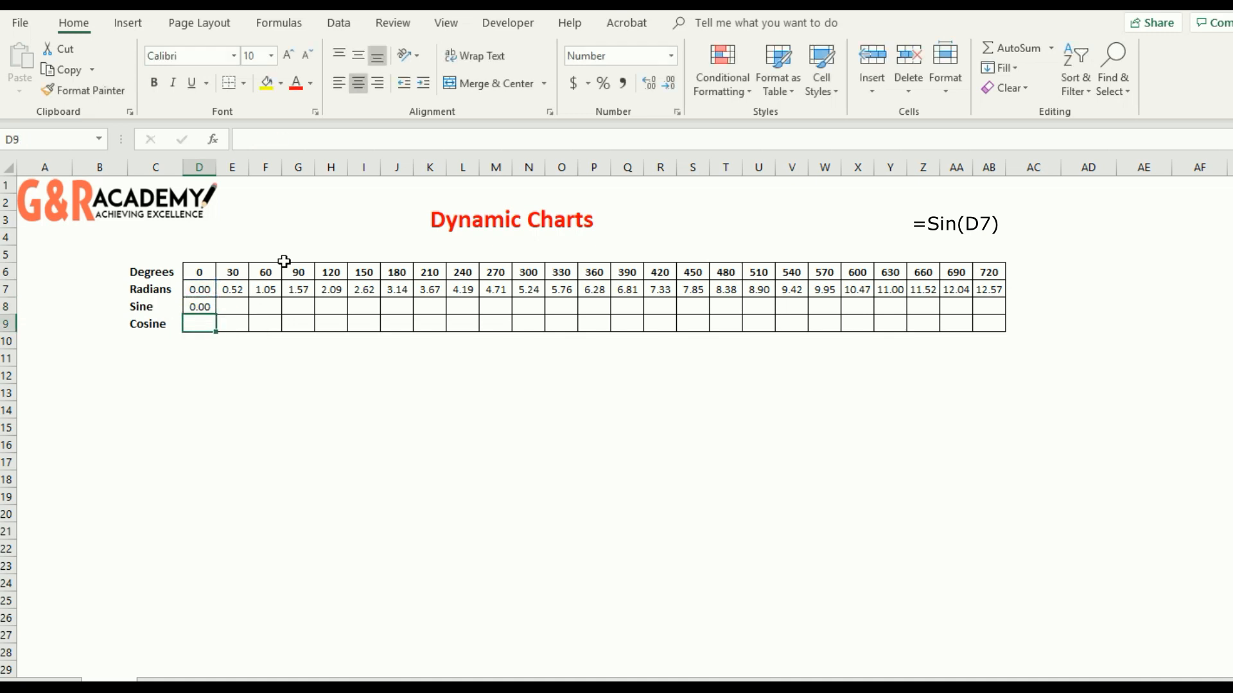
- Enter the formula =Cos(D7) in D9, the first cell of the Cosine row
{"action": "type", "text": "=c"}
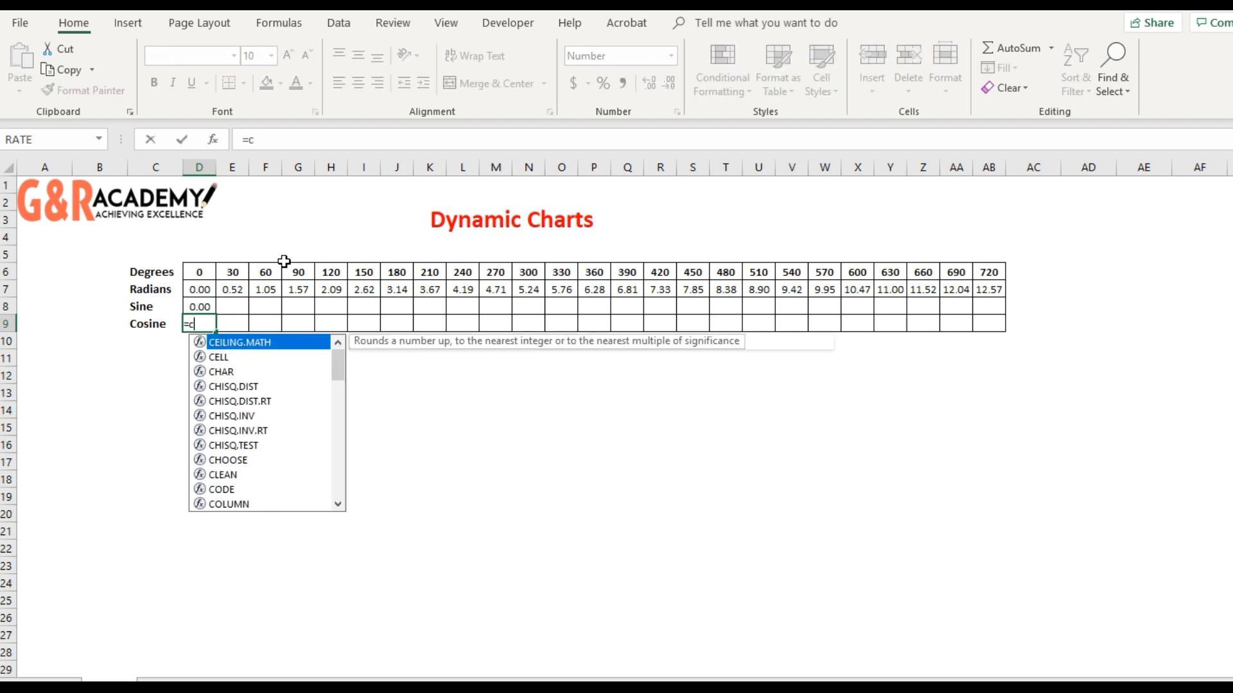
{"action": "type", "text": "os("}
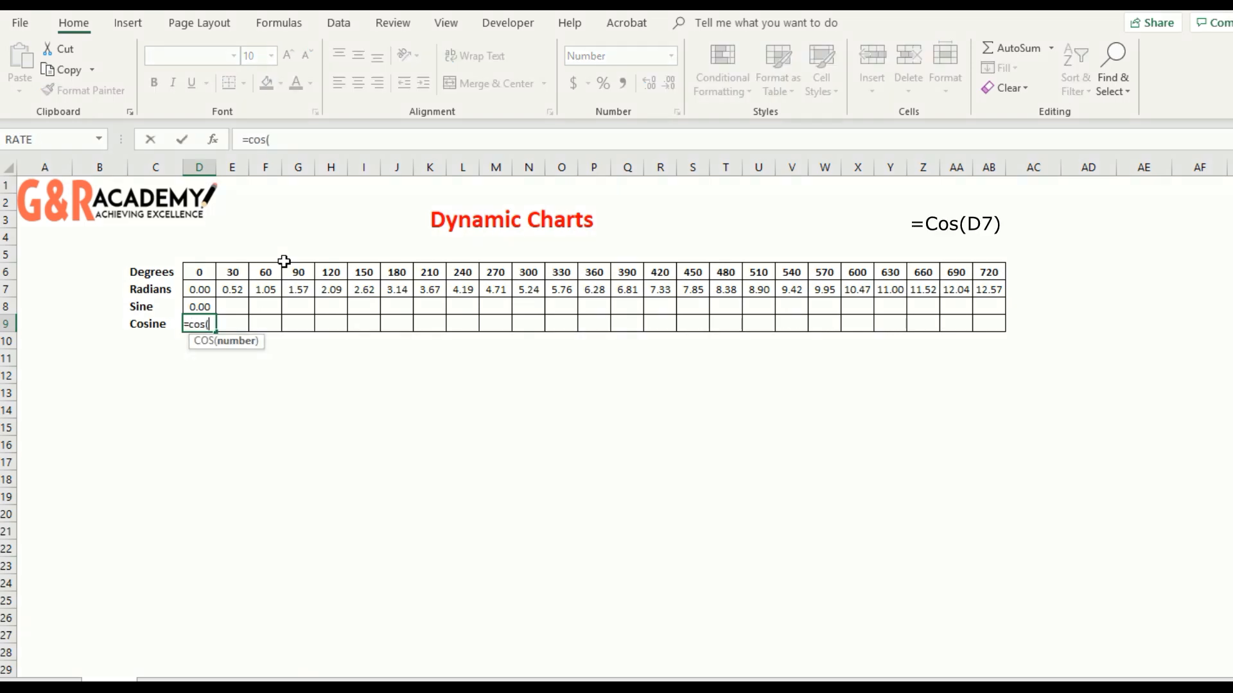
{"action": "key", "text": "Up"}
{"action": "key", "text": "Up"}
- Copy the D8:D9 formulas across the Sine and Cosine rows through column AB
{"action": "key", "text": "Up"}
{"action": "key", "text": "Down"}
{"action": "key", "text": "Return"}
{"action": "key", "text": "Up"}
{"action": "key", "text": "Up"}
{"action": "key", "text": "shift+Down"}
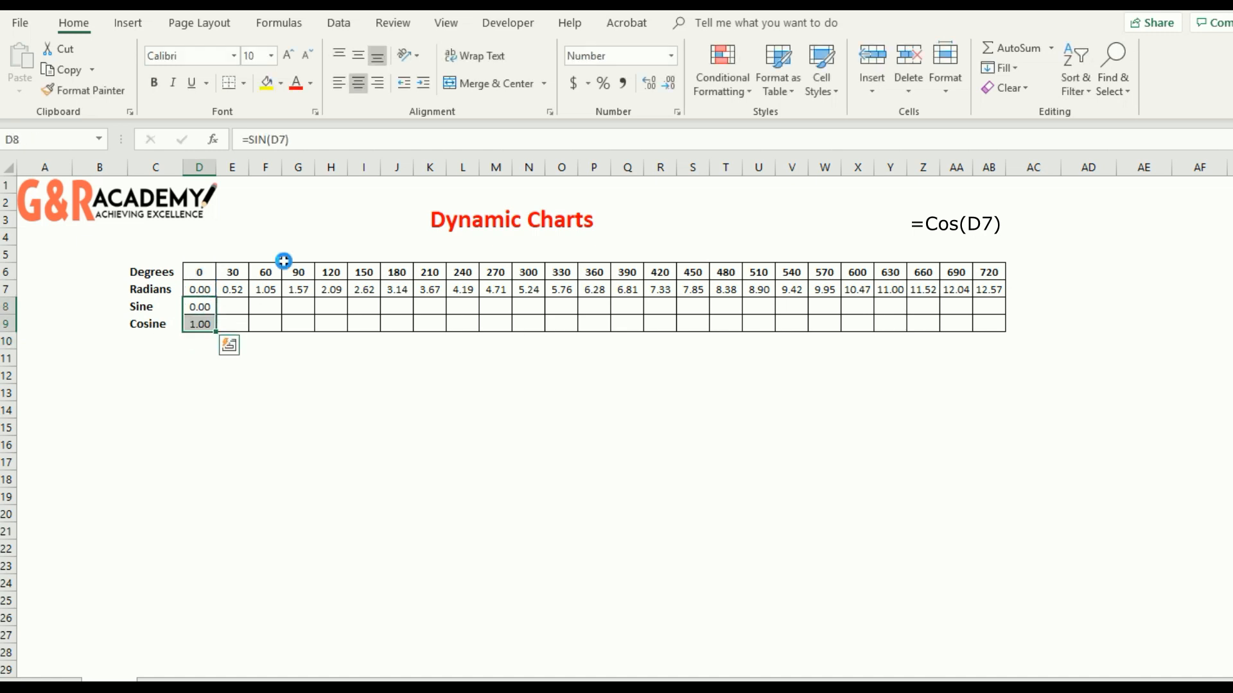
{"action": "key", "text": "ctrl+c"}
{"action": "key", "text": "shift+Right"}
{"action": "key", "text": "shift+Right"}
{"action": "key", "text": "shift+Right"}
{"action": "key", "text": "shift+Right"}
{"action": "key", "text": "shift+Right"}
{"action": "key", "text": "shift+Right"}
{"action": "key", "text": "shift+Right"}
{"action": "key", "text": "shift+Right"}
{"action": "key", "text": "shift+Right"}
{"action": "key", "text": "shift+Right"}
{"action": "key", "text": "shift+Right"}
{"action": "key", "text": "shift+Right"}
{"action": "key", "text": "shift+Right"}
{"action": "key", "text": "shift+Right"}
{"action": "key", "text": "shift+Right"}
{"action": "key", "text": "shift+Right"}
{"action": "key", "text": "shift+Right"}
{"action": "key", "text": "shift+Right"}
{"action": "key", "text": "shift+Right"}
{"action": "key", "text": "shift+Right"}
{"action": "key", "text": "shift+Right"}
{"action": "key", "text": "shift+Right"}
{"action": "key", "text": "shift+Right"}
{"action": "key", "text": "shift+Right"}
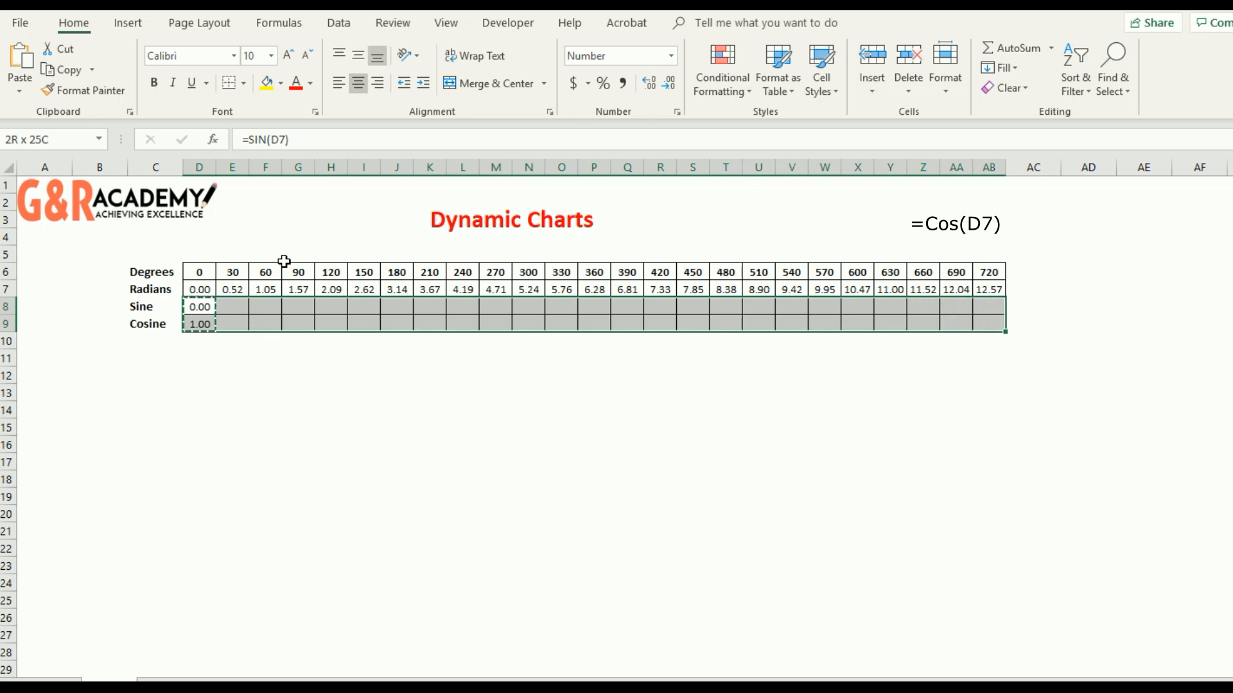
{"action": "key", "text": "Return"}
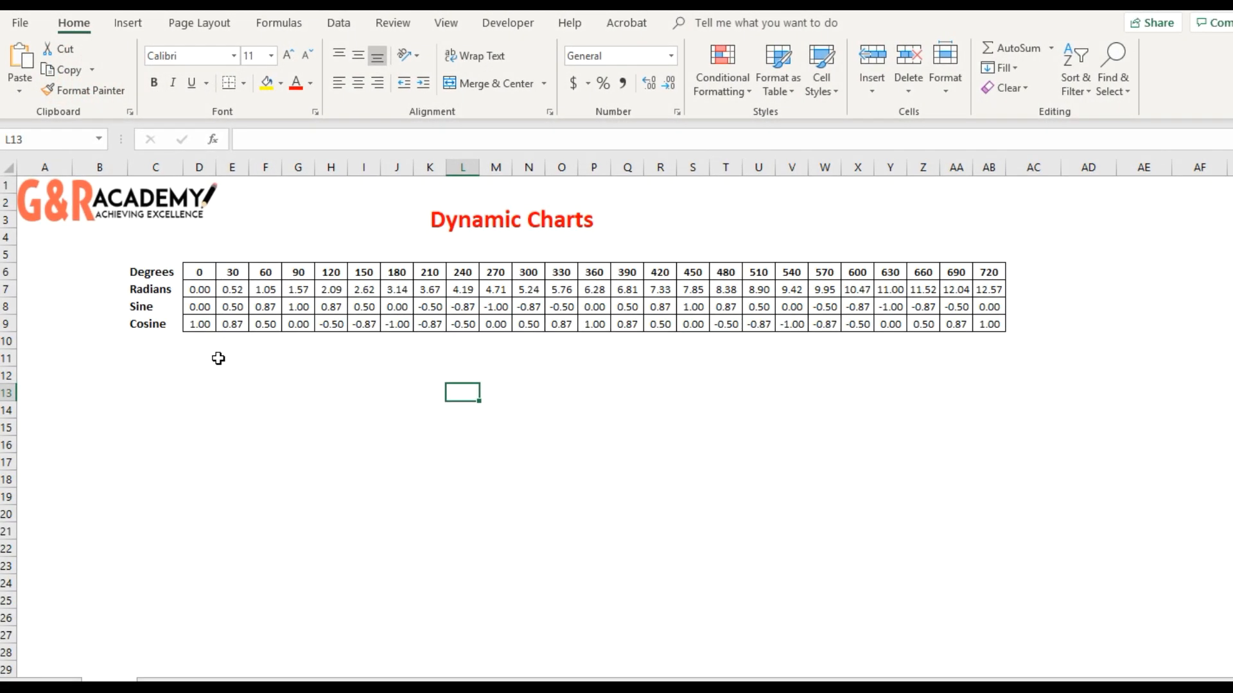
- Insert a 2-D line chart with markers from the Sine and Cosine rows, C8:AB9, including their labels
{"action": "left_click_drag", "start_coordinate": [132, 307], "coordinate": [987, 328]}
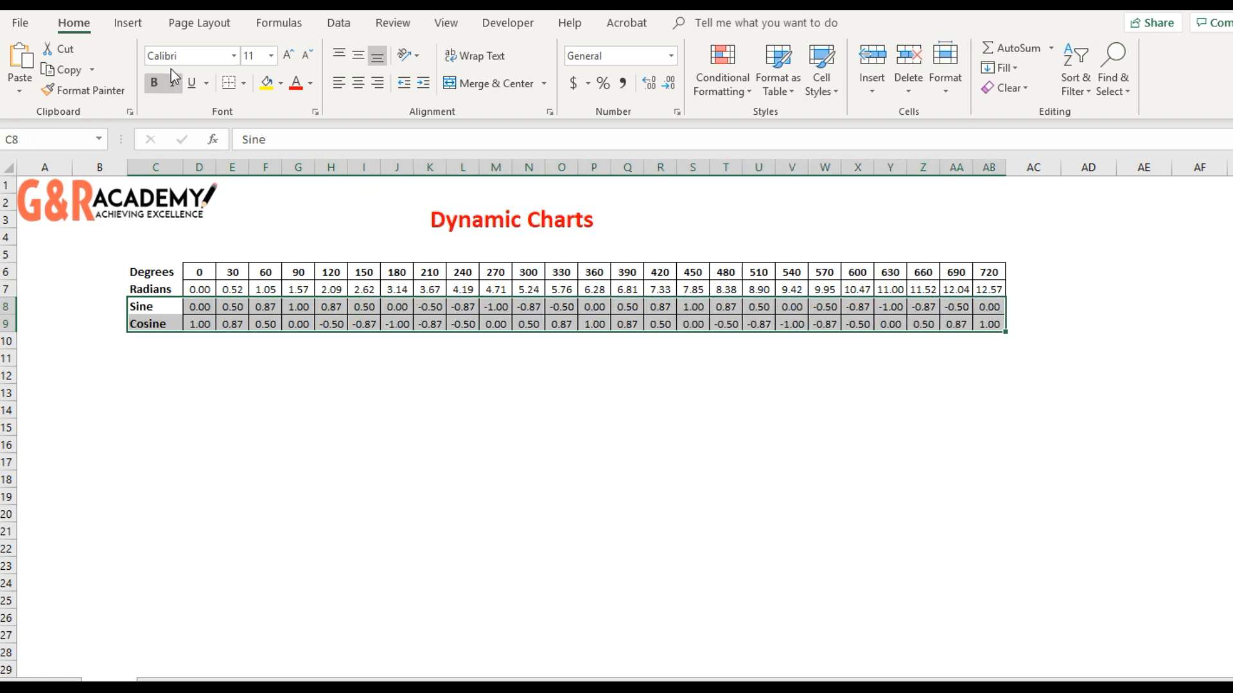
{"action": "left_click", "coordinate": [129, 24]}
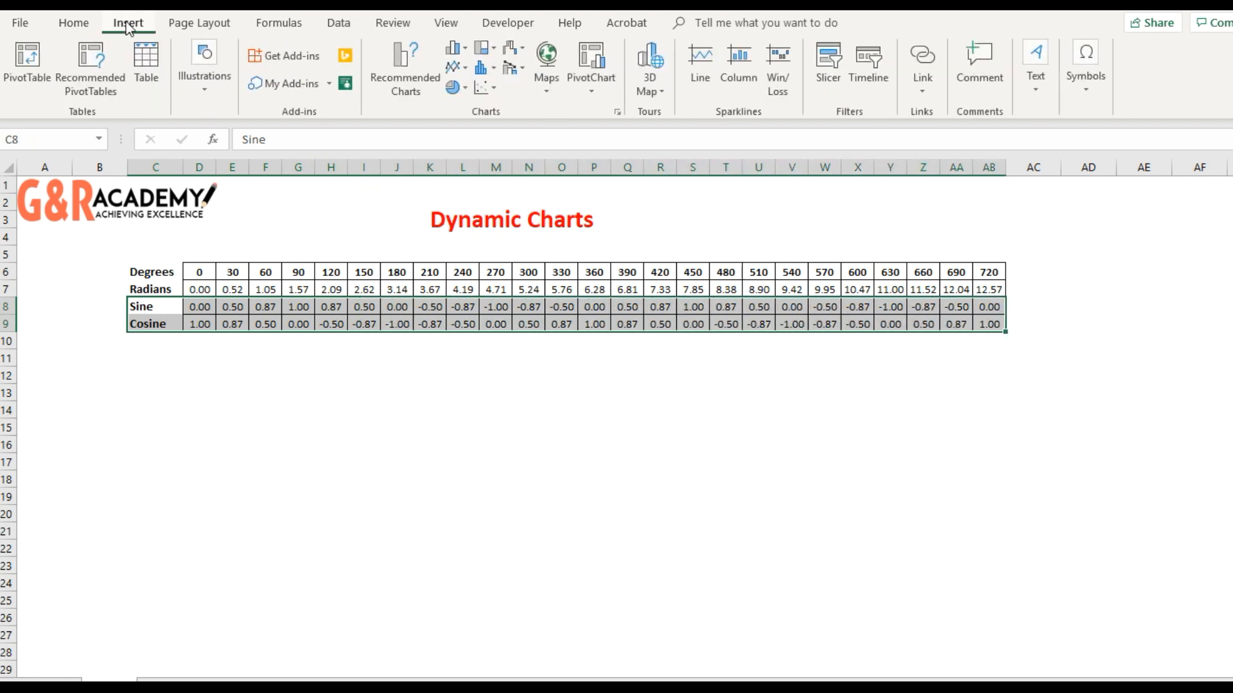
{"action": "left_click", "coordinate": [454, 66]}
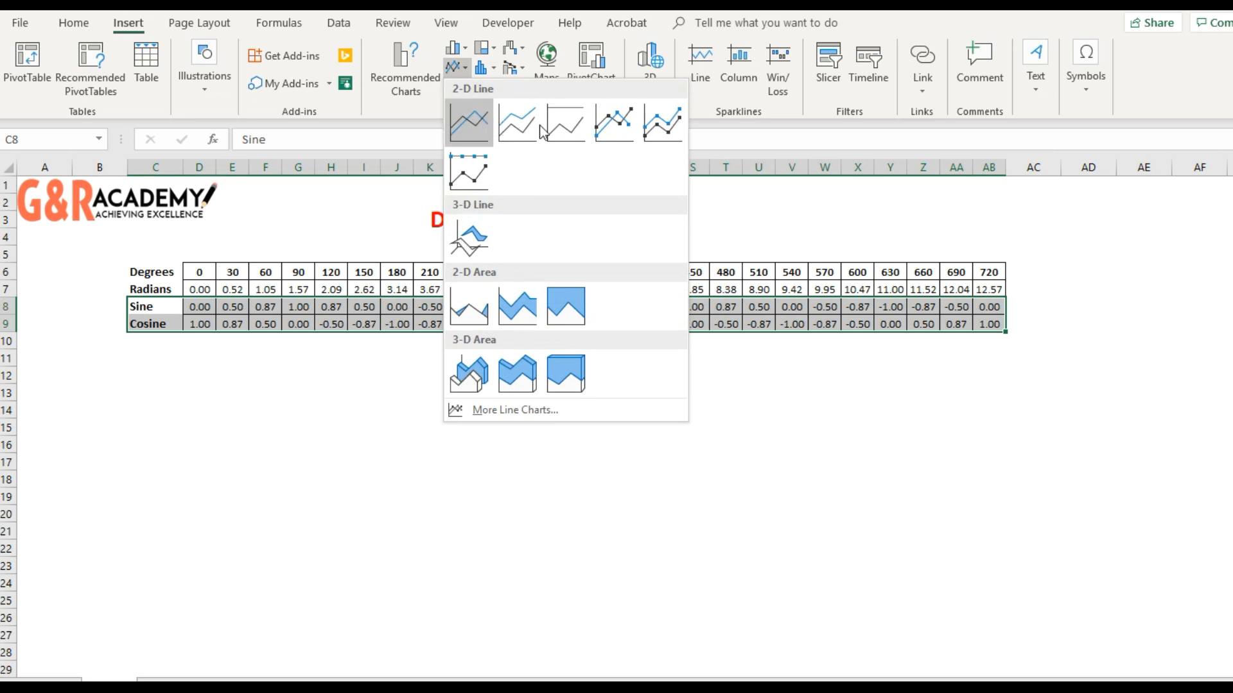
{"action": "left_click", "coordinate": [614, 122]}
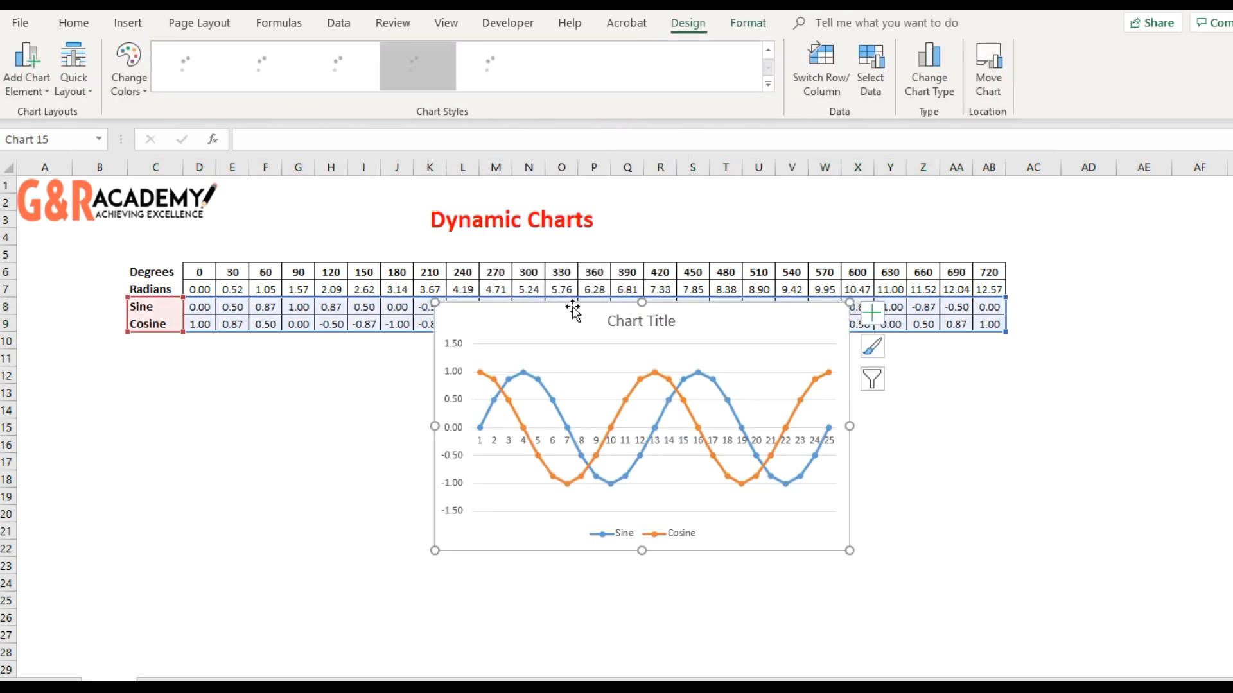
- Move the chart just below the data table and widen it to span about columns I to AB
{"action": "left_click_drag", "start_coordinate": [573, 311], "coordinate": [567, 347]}
{"action": "left_click_drag", "start_coordinate": [845, 462], "coordinate": [1014, 461]}
{"action": "left_click_drag", "start_coordinate": [432, 462], "coordinate": [345, 462]}
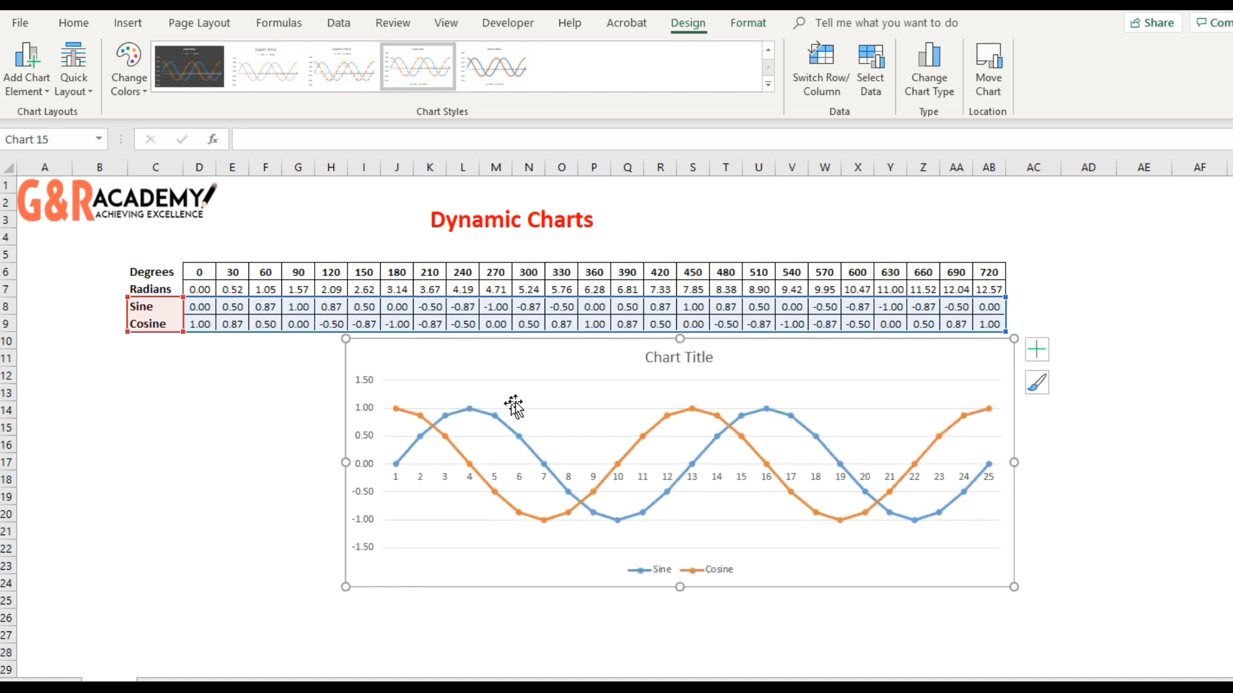
- Set the chart title to "Trignometric Functions" and make it bold
{"action": "left_click", "coordinate": [671, 369]}
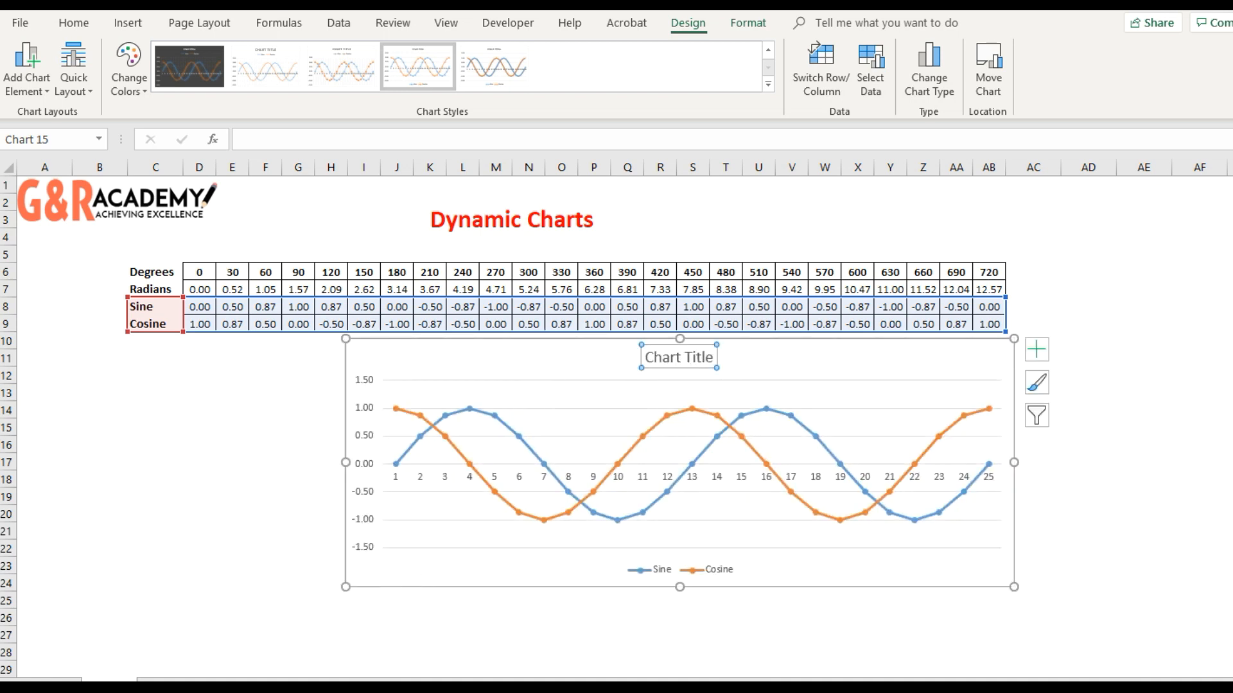
{"action": "left_click", "coordinate": [314, 147]}
{"action": "type", "text": "Tr"}
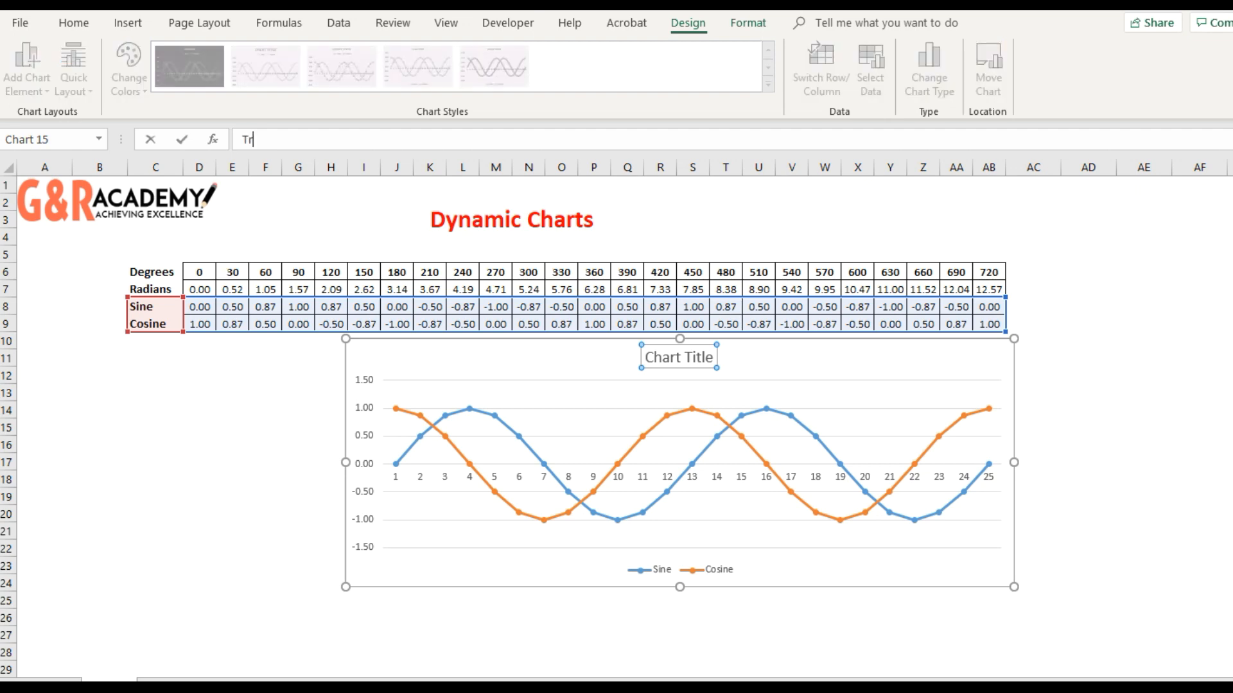
{"action": "type", "text": "ignometric Functions"}
{"action": "key", "text": "Return"}
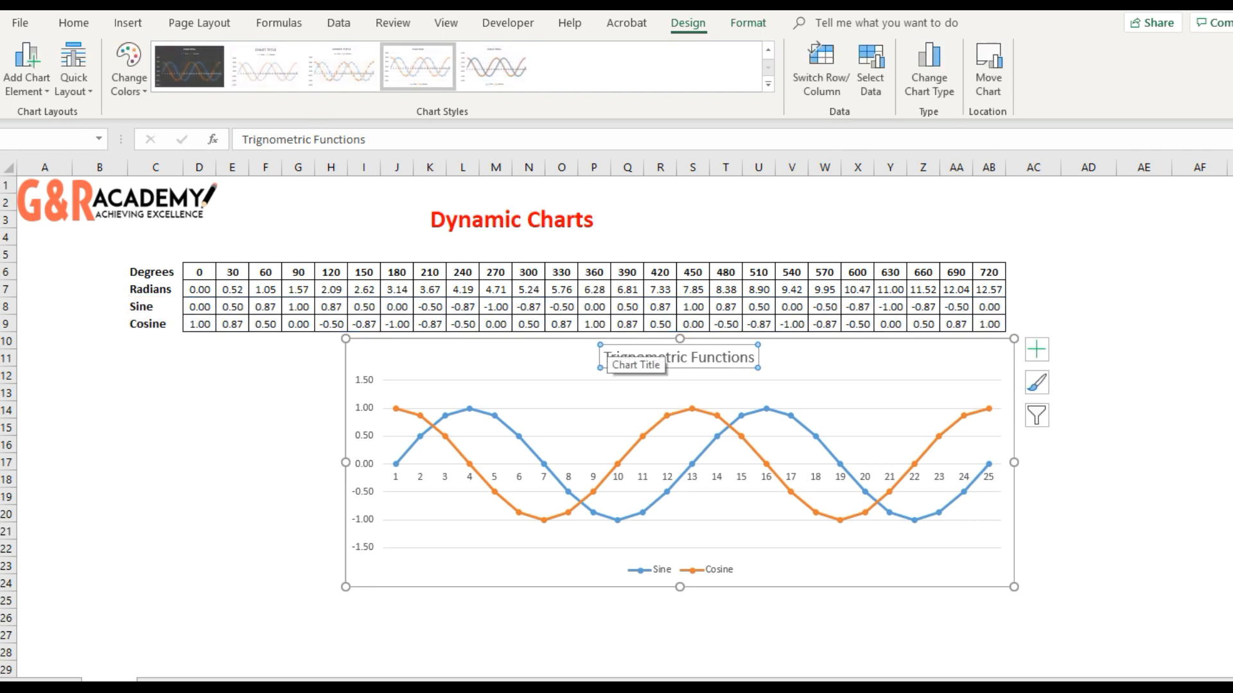
{"action": "left_click", "coordinate": [73, 22]}
{"action": "left_click", "coordinate": [153, 83]}
- Use the Degrees values in D6:AB6 as the chart's horizontal axis labels
{"action": "left_click", "coordinate": [554, 548]}
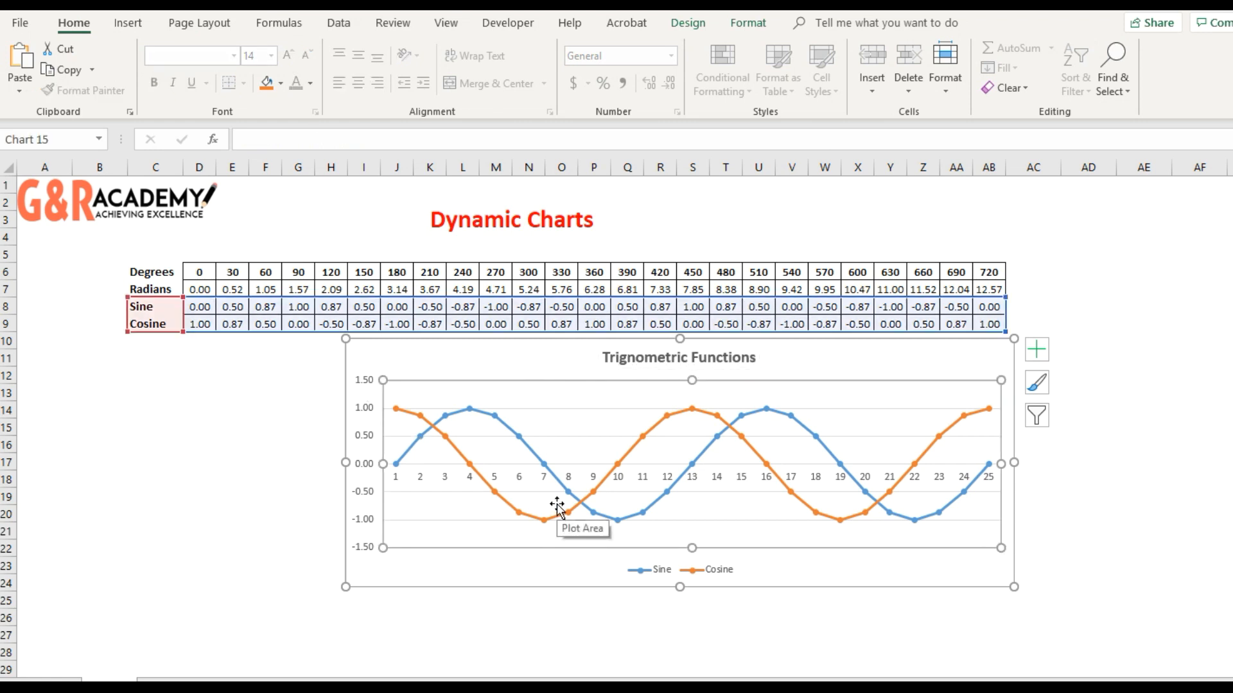
{"action": "right_click", "coordinate": [710, 506]}
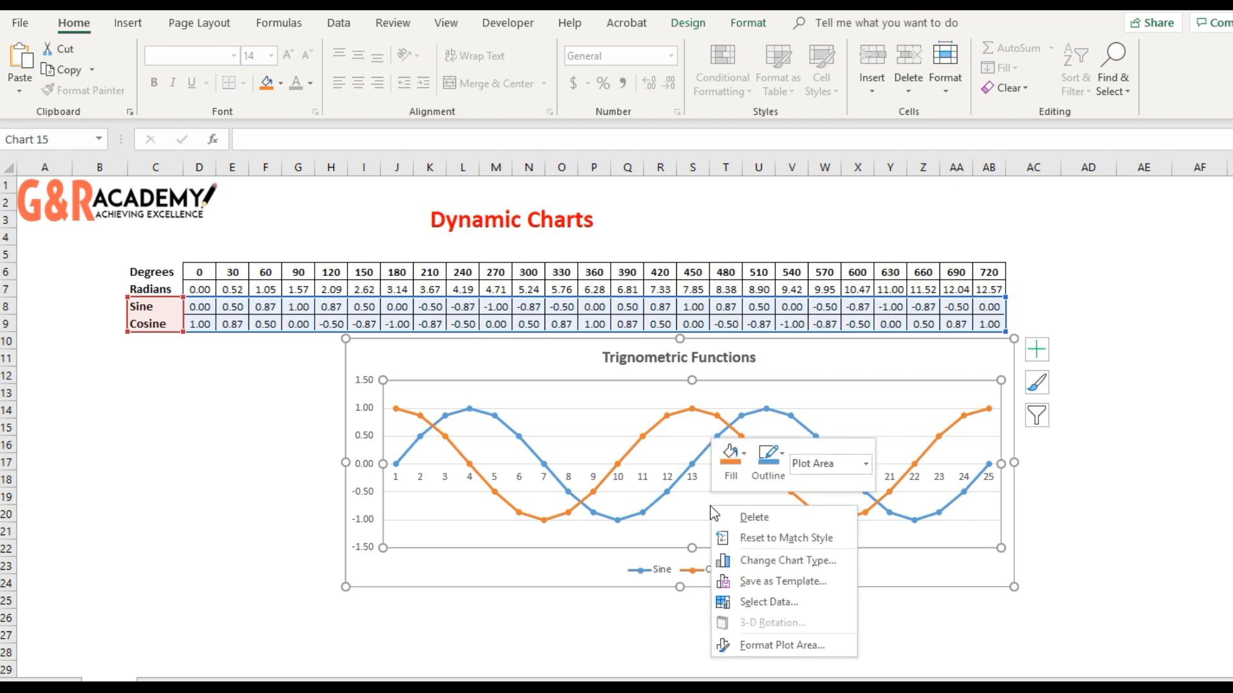
{"action": "left_click", "coordinate": [782, 602]}
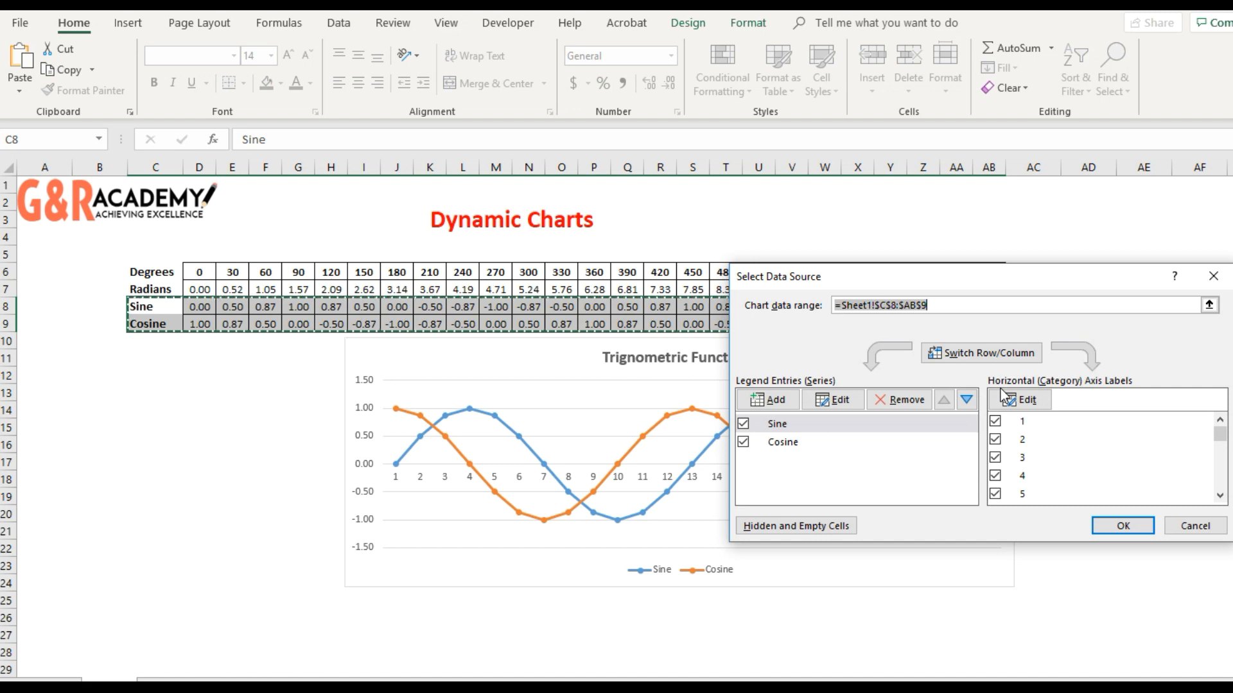
{"action": "left_click", "coordinate": [1021, 399]}
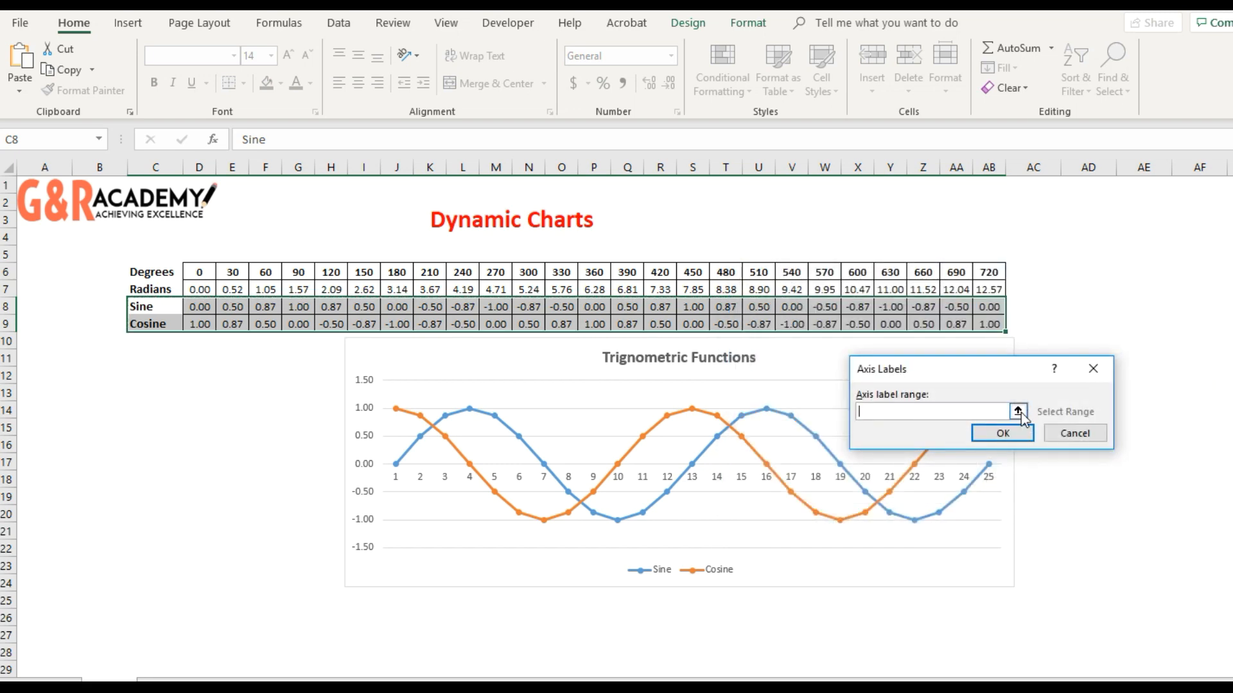
{"action": "left_click", "coordinate": [1018, 411]}
{"action": "left_click_drag", "start_coordinate": [199, 272], "coordinate": [989, 273]}
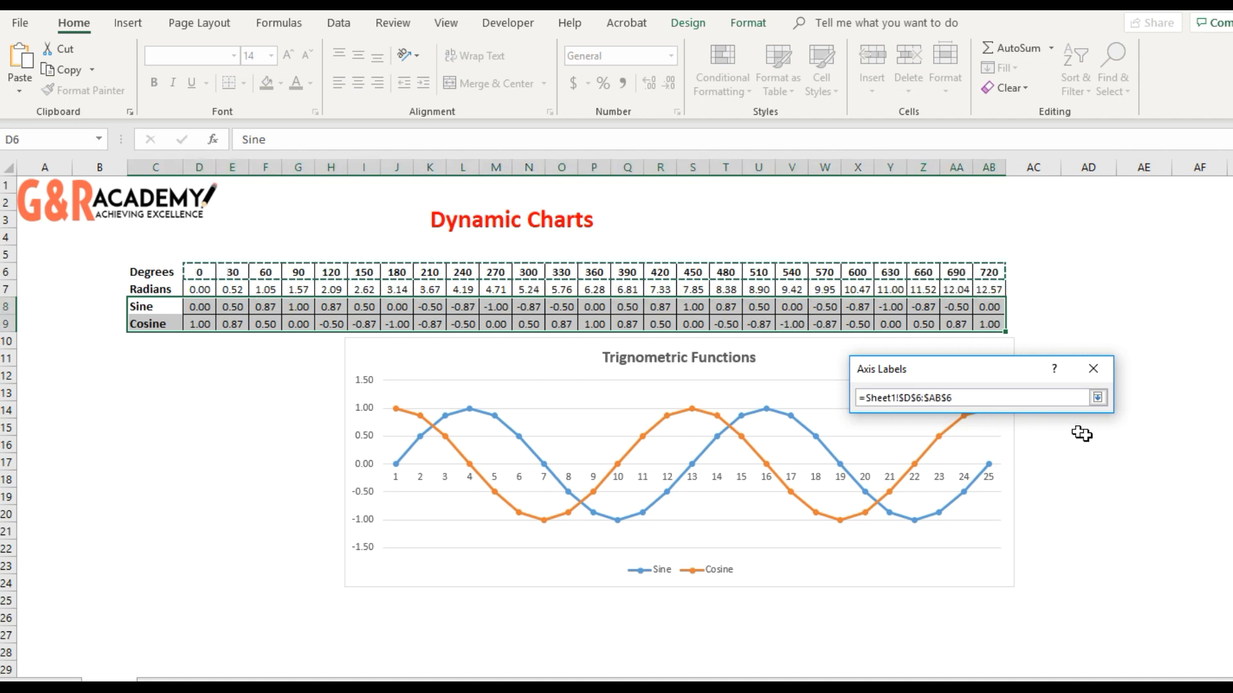
{"action": "left_click", "coordinate": [1098, 397]}
{"action": "left_click", "coordinate": [1003, 434]}
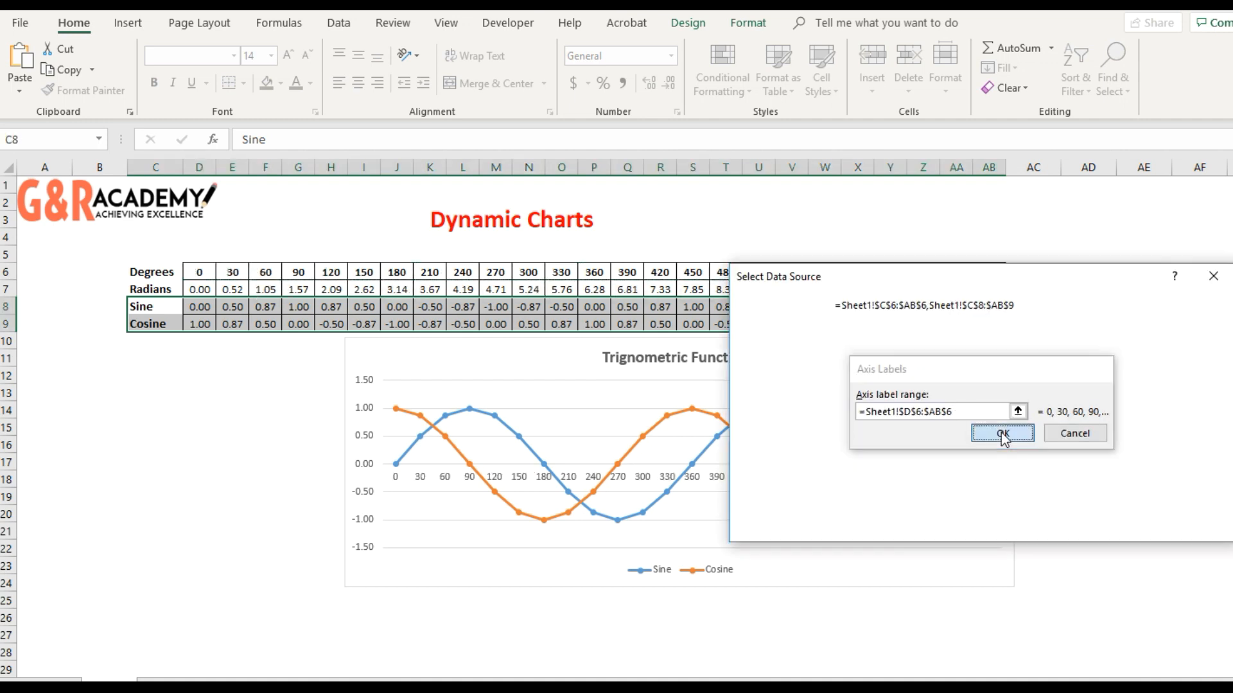
{"action": "left_click", "coordinate": [1099, 522]}
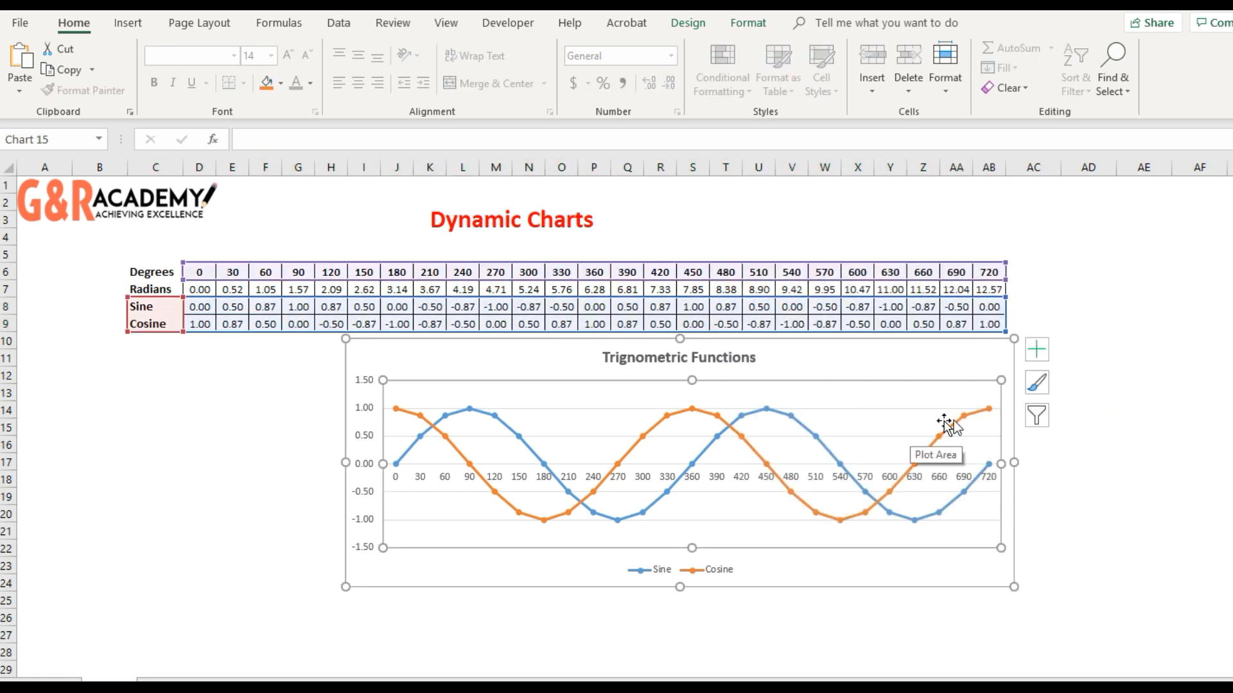
- Add axis titles to the chart, naming the horizontal one "Degrees" and deleting the vertical one
{"action": "left_click", "coordinate": [1035, 350]}
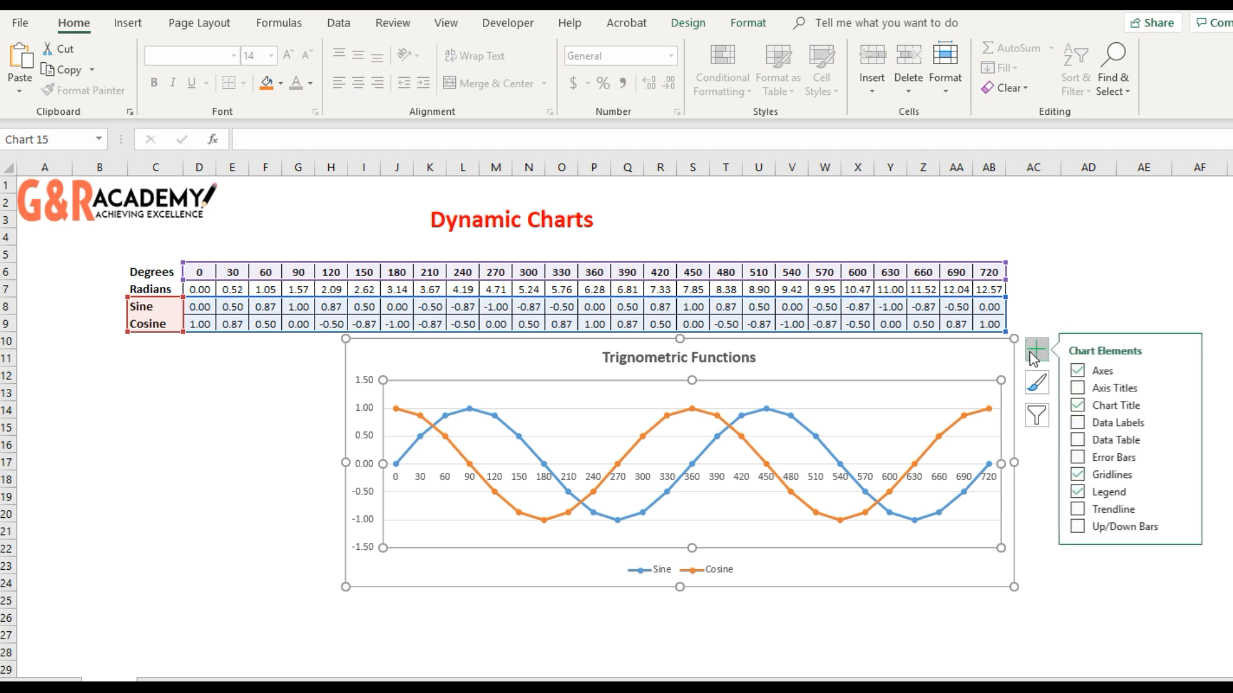
{"action": "left_click", "coordinate": [1080, 390]}
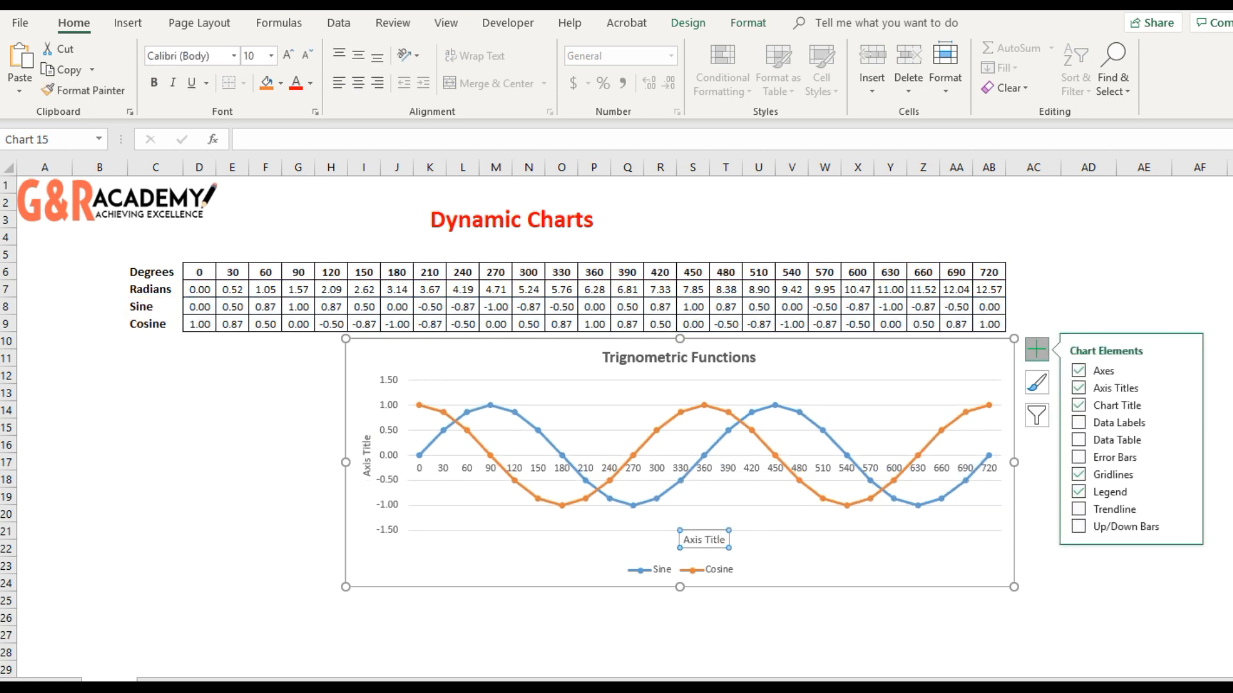
{"action": "type", "text": "Degrees"}
{"action": "key", "text": "Return"}
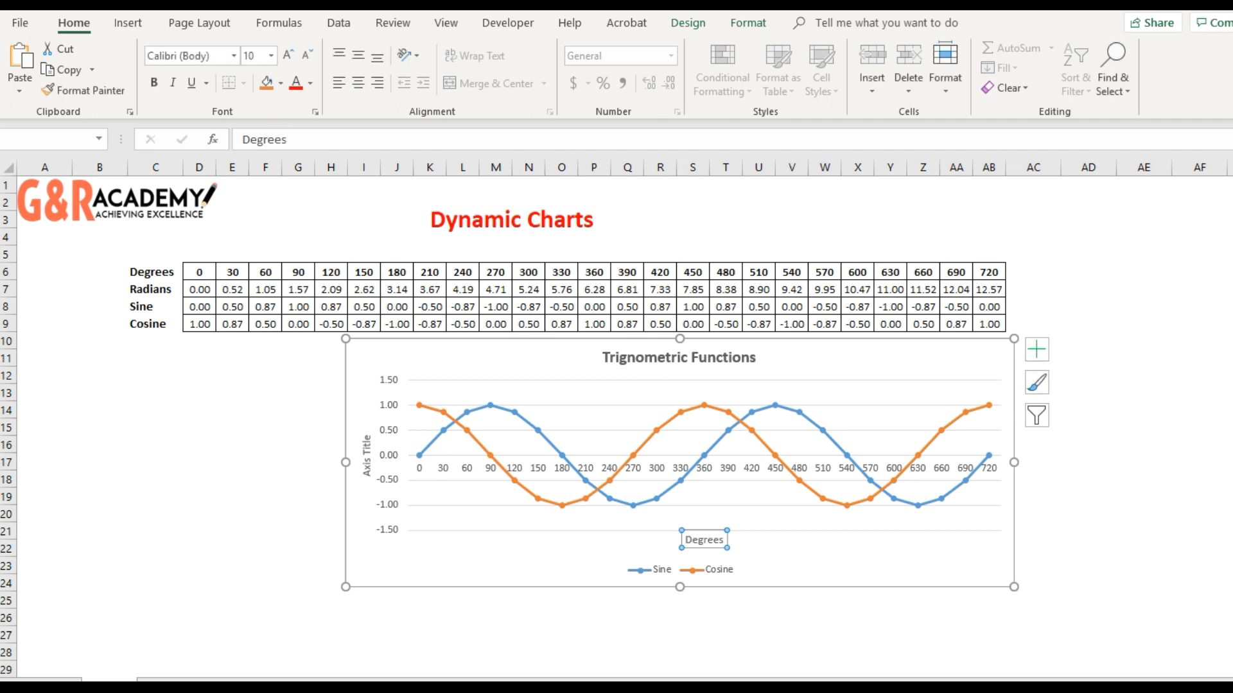
{"action": "left_click", "coordinate": [369, 464]}
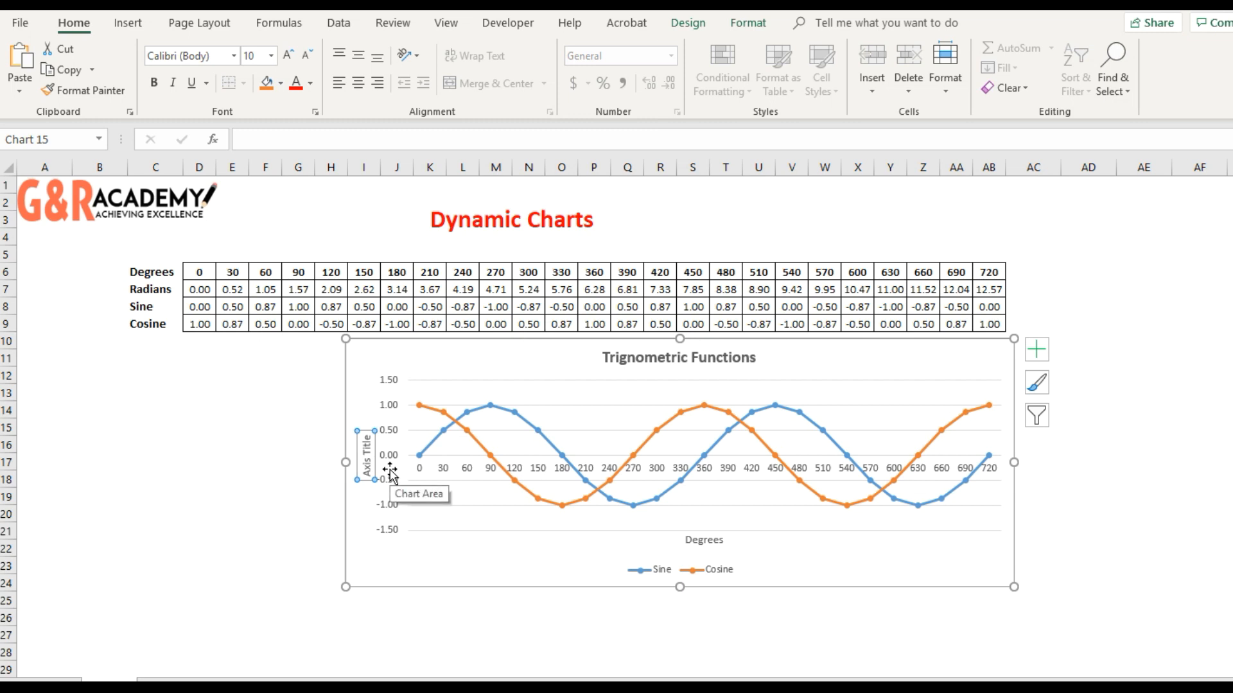
{"action": "key", "text": "Delete"}
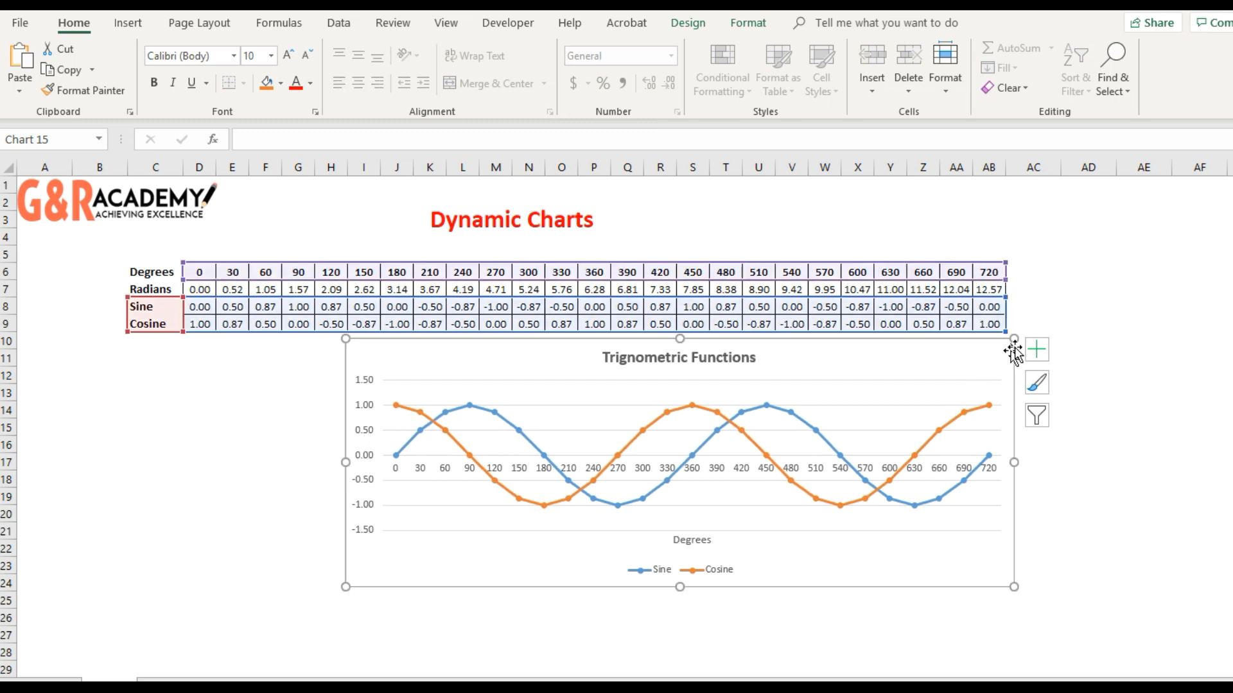
- Open the position options for the chart's legend
{"action": "left_click", "coordinate": [1035, 352]}
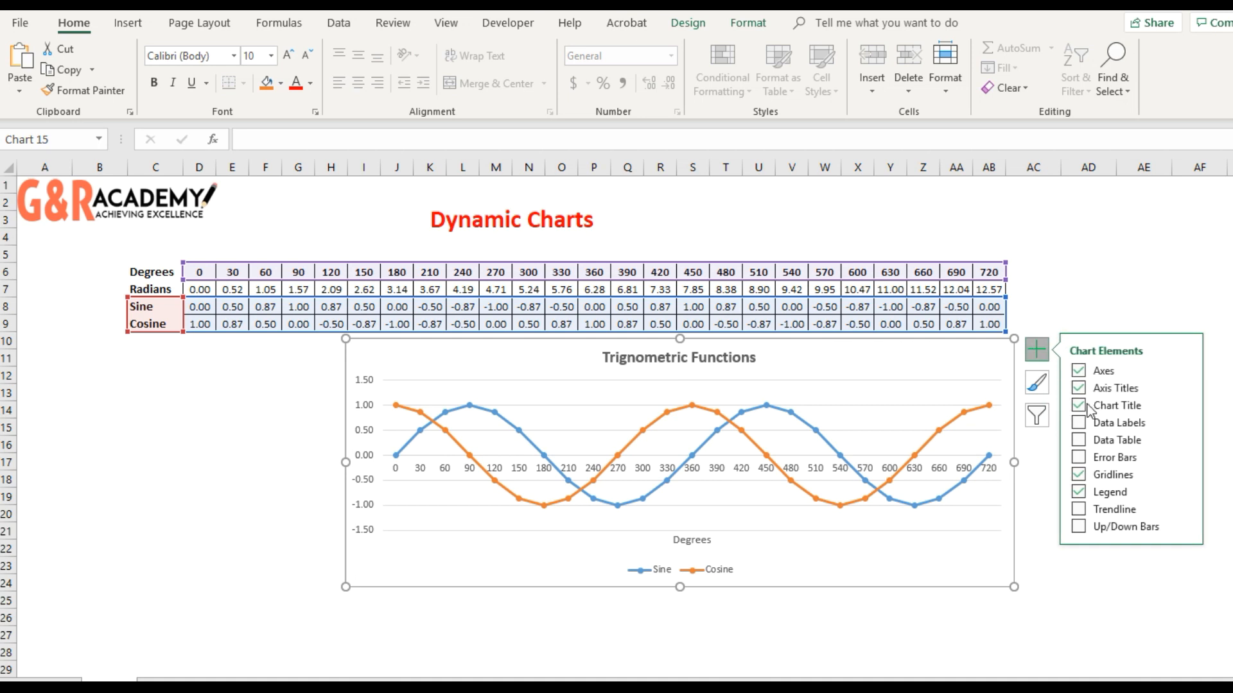
{"action": "left_click", "coordinate": [1184, 491]}
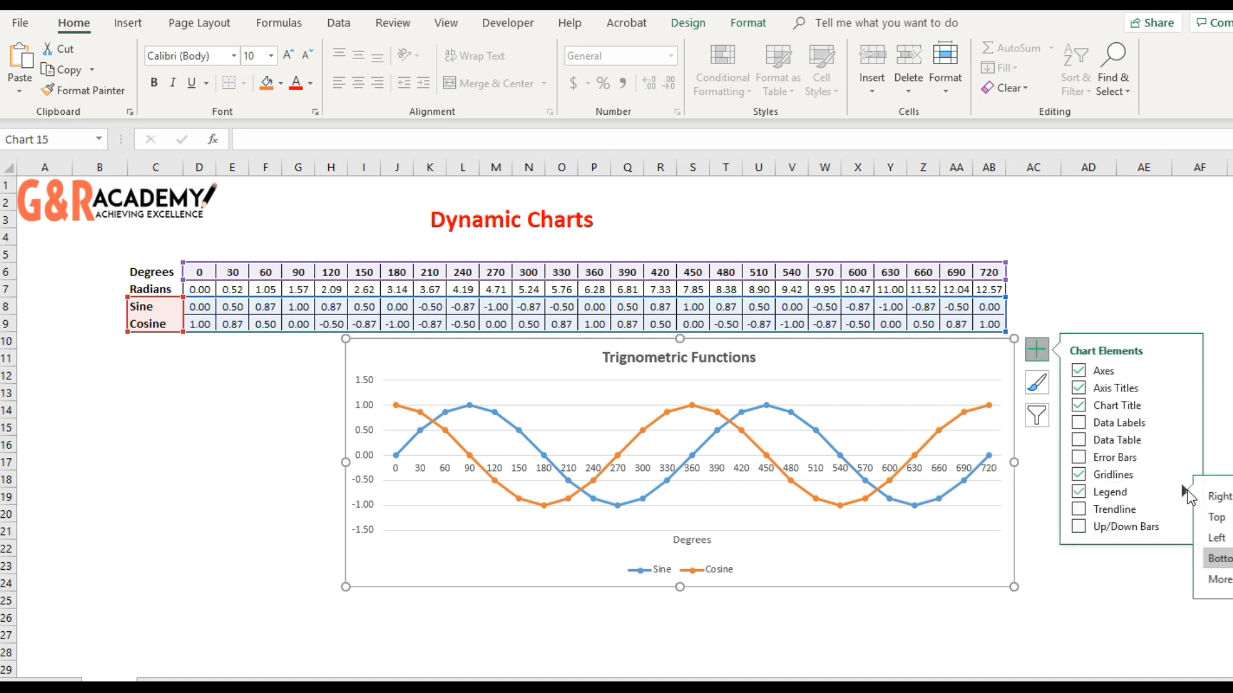